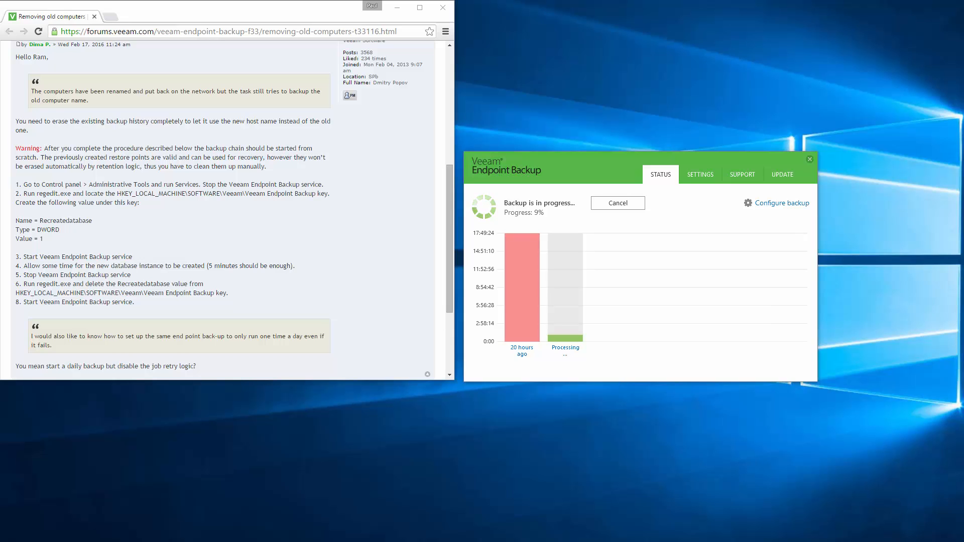
- Check the Veeam Endpoint Backup entry in Programs and Features and search the installed programs for sql
{"action": "left_click_drag", "start_coordinate": [0, 207], "coordinate": [477, 365]}
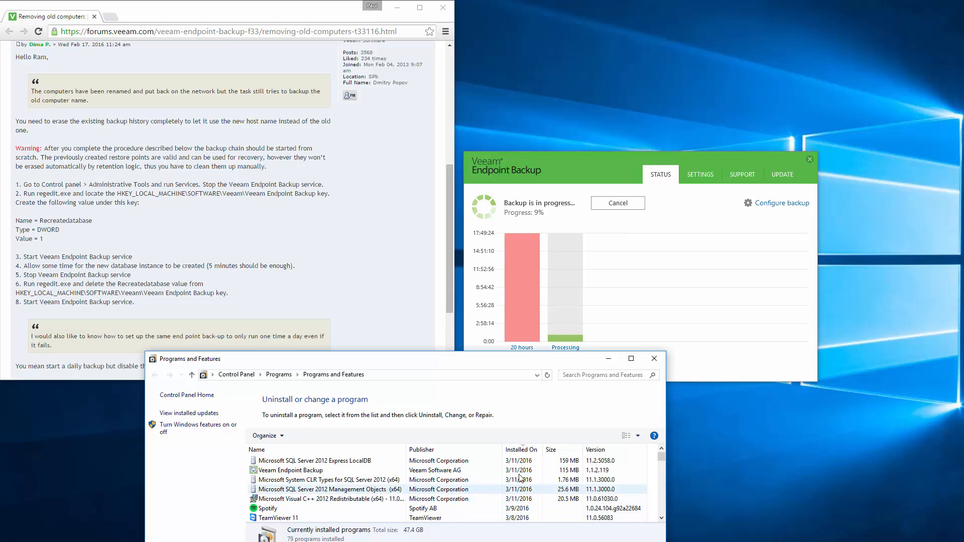
{"action": "left_click", "coordinate": [283, 471]}
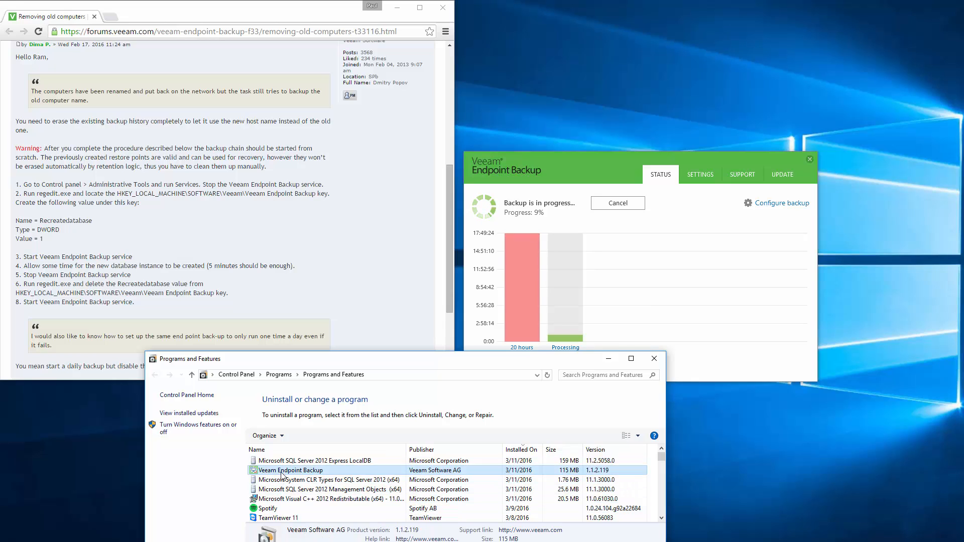
{"action": "left_click", "coordinate": [601, 372]}
{"action": "type", "text": "q"}
{"action": "key", "text": "BackSpace"}
{"action": "type", "text": "sql"}
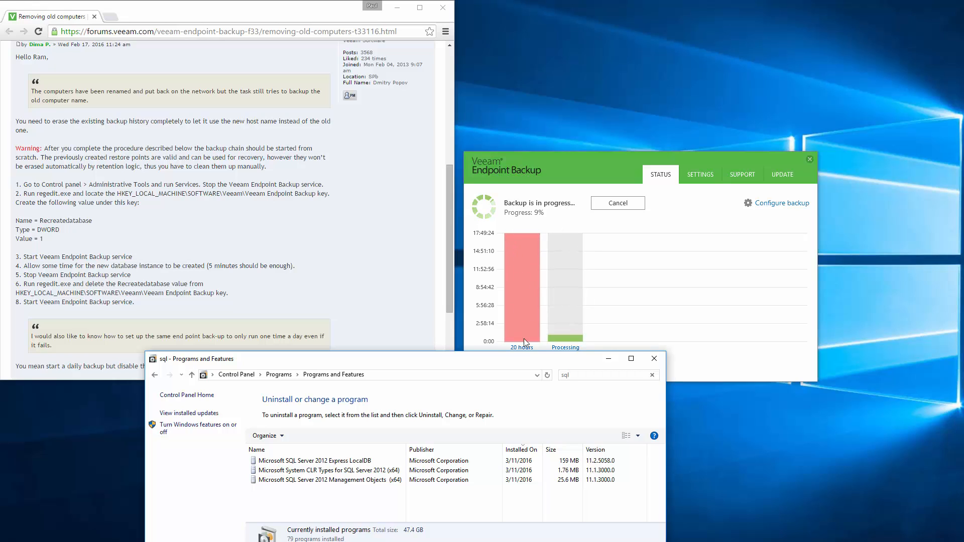
- Cancel the running Veeam Endpoint Backup job and close Programs and Features
{"action": "mouse_move", "coordinate": [523, 327]}
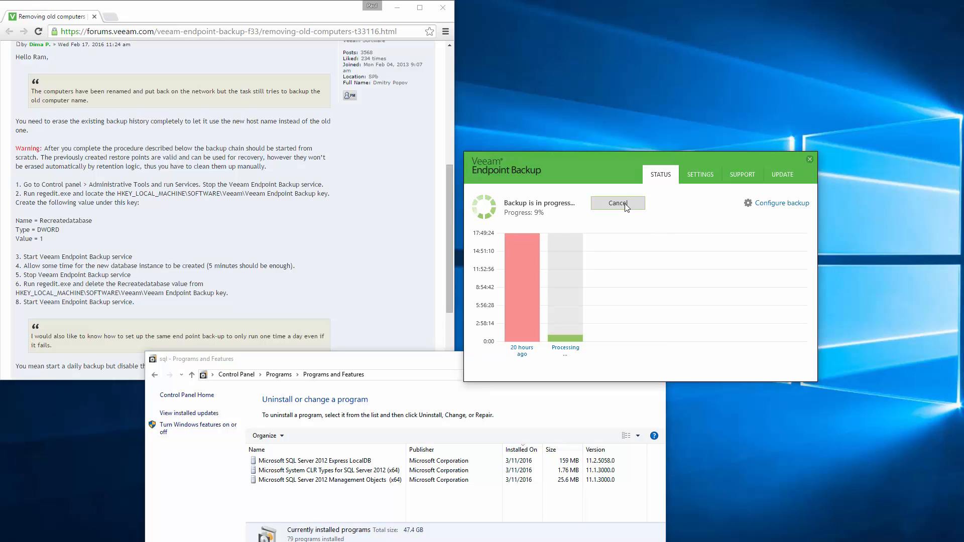
{"action": "left_click", "coordinate": [627, 207]}
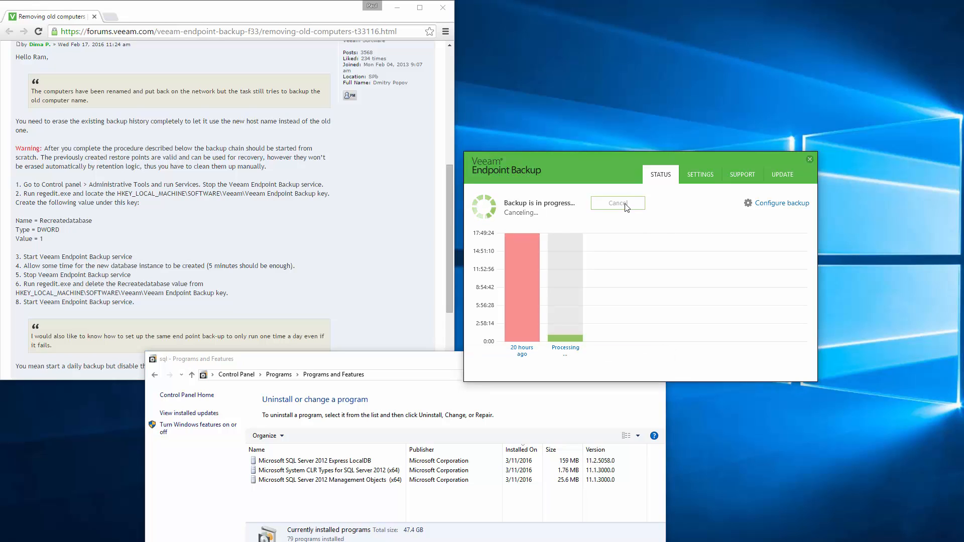
{"action": "left_click", "coordinate": [594, 403]}
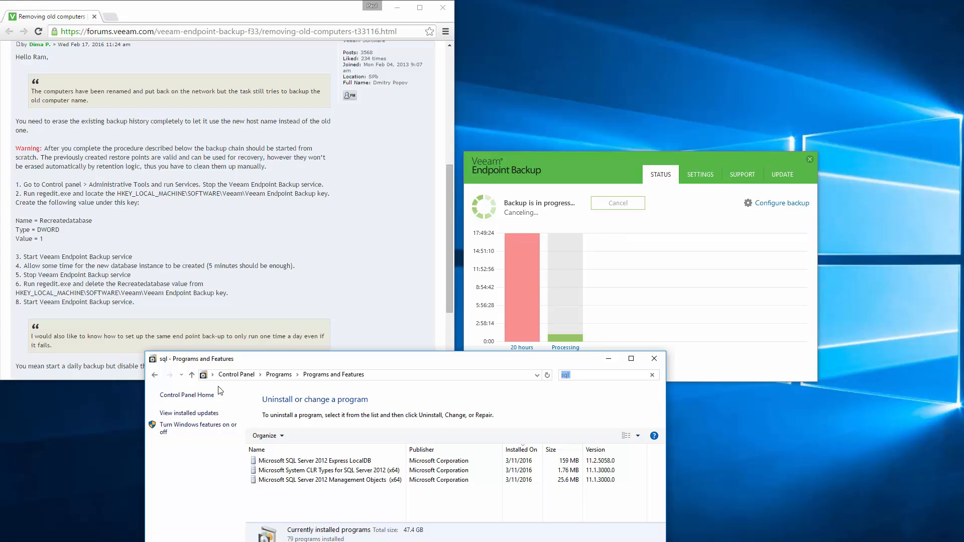
{"action": "left_click", "coordinate": [653, 364]}
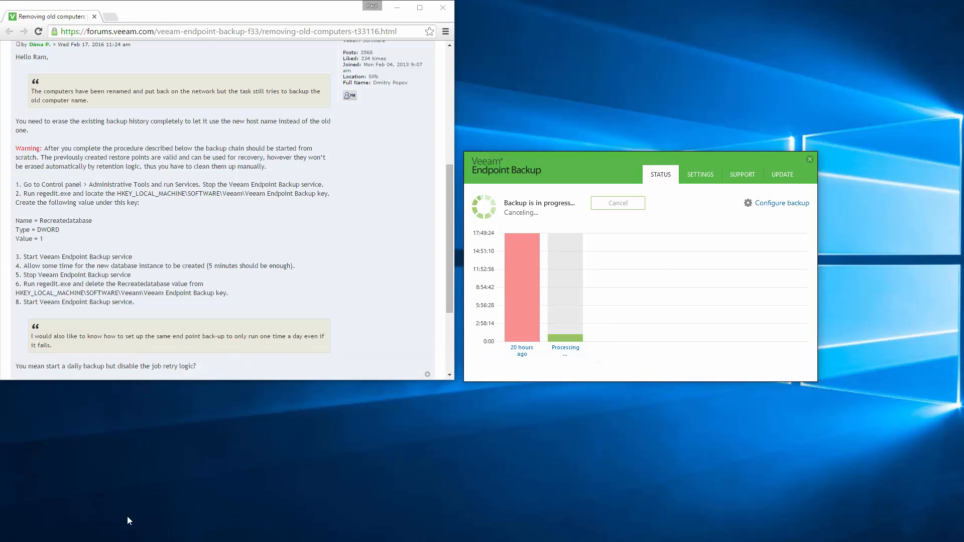
- Open the VeeamBackup (E:) drive in File Explorer and view the files inside VeeamBackup's Backup Job WIN10MULTIBOOT folder
{"action": "right_click", "coordinate": [53, 541]}
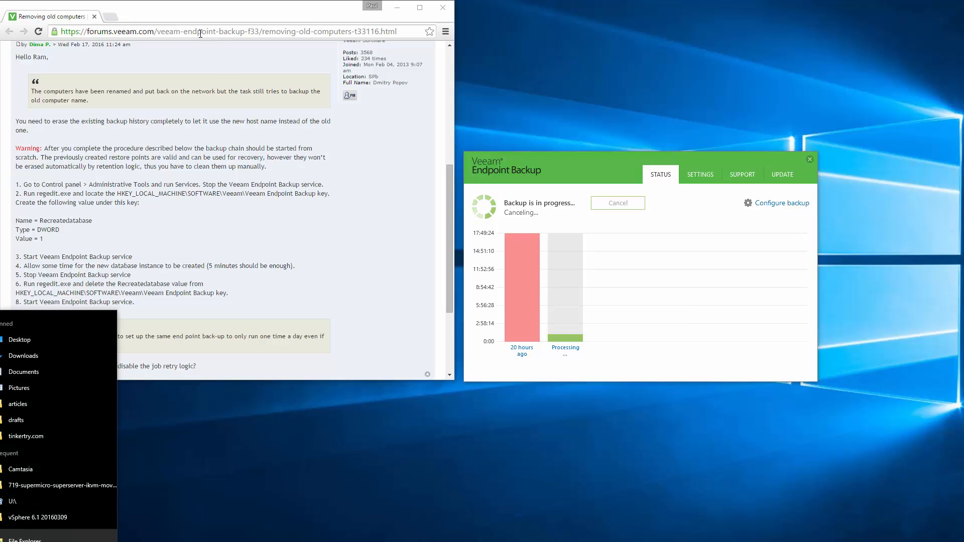
{"action": "left_click", "coordinate": [50, 538]}
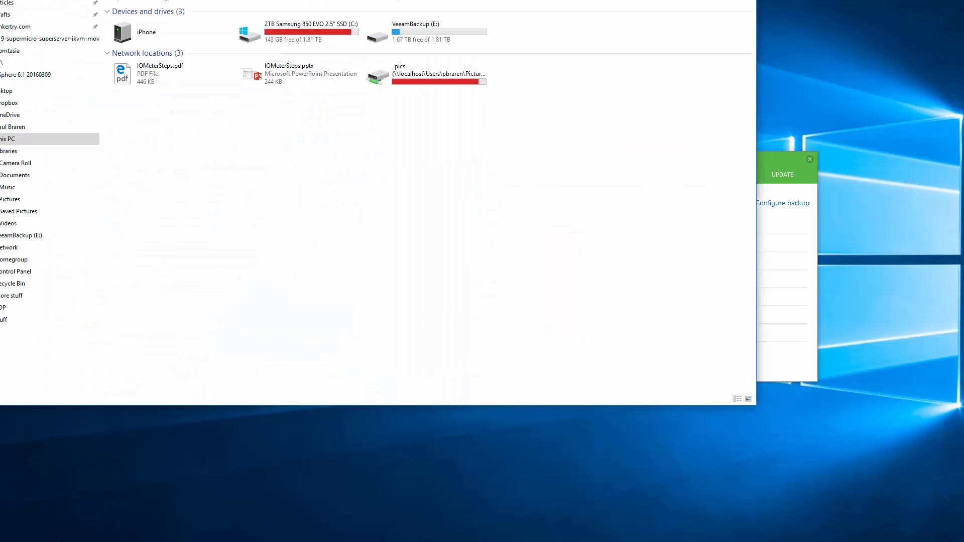
{"action": "key", "text": "alt+F4"}
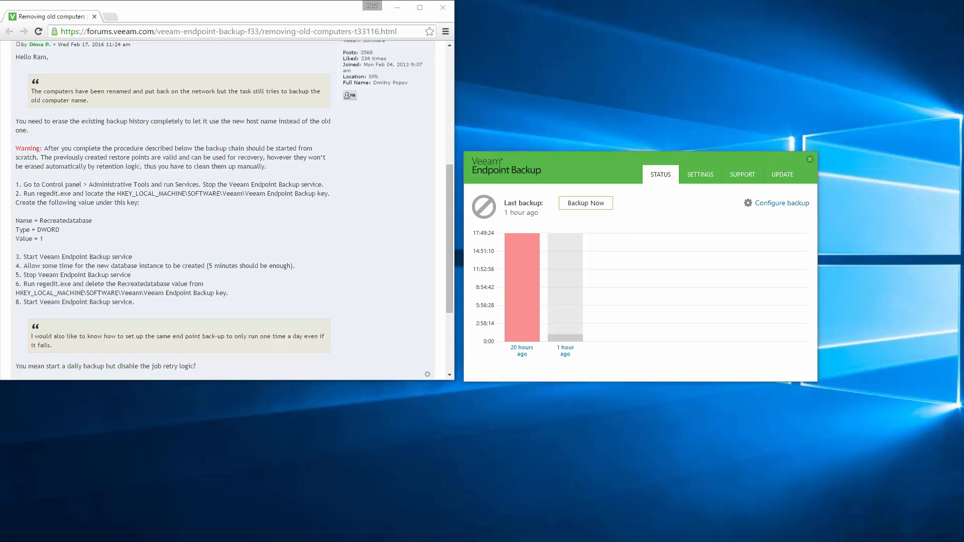
{"action": "left_click_drag", "start_coordinate": [221, 541], "coordinate": [439, 406]}
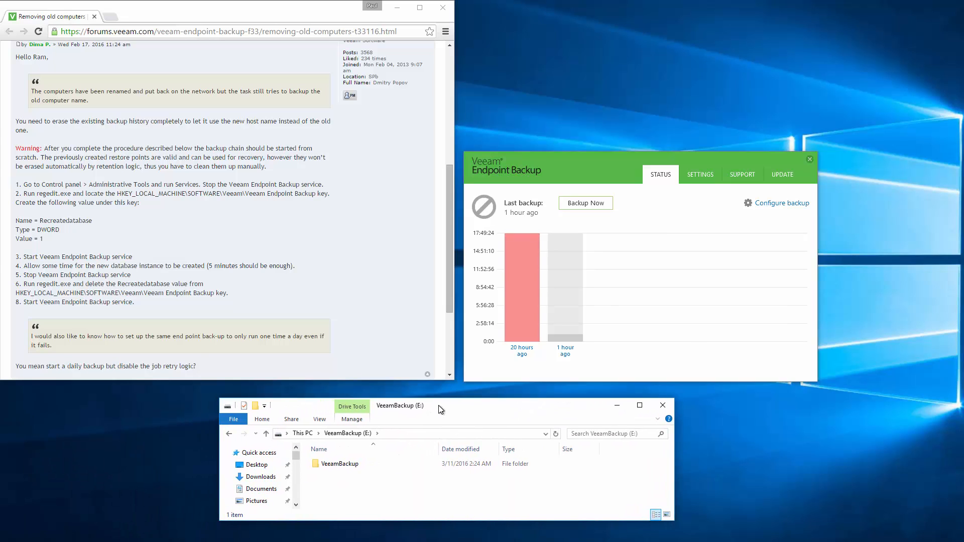
{"action": "double_click", "coordinate": [365, 467]}
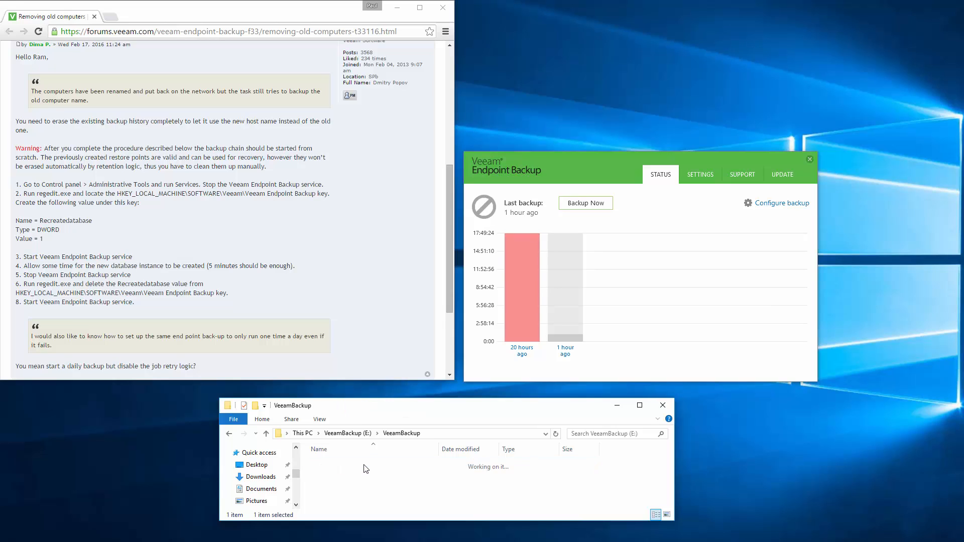
{"action": "double_click", "coordinate": [365, 468]}
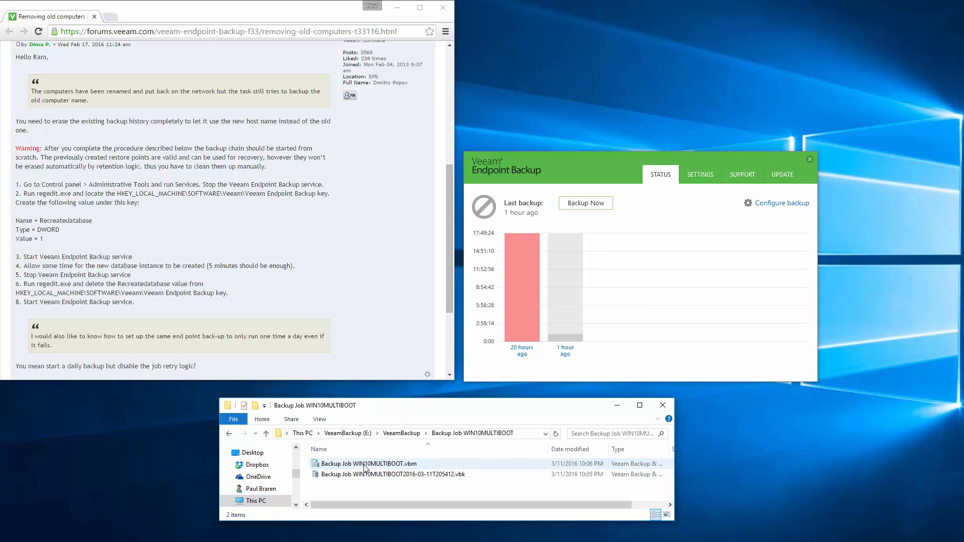
- Permanently delete the VeeamBackup folder from the E: drive, and put away the File Explorer and Veeam Endpoint Backup windows
{"action": "left_click", "coordinate": [347, 433]}
{"action": "key", "text": "F2"}
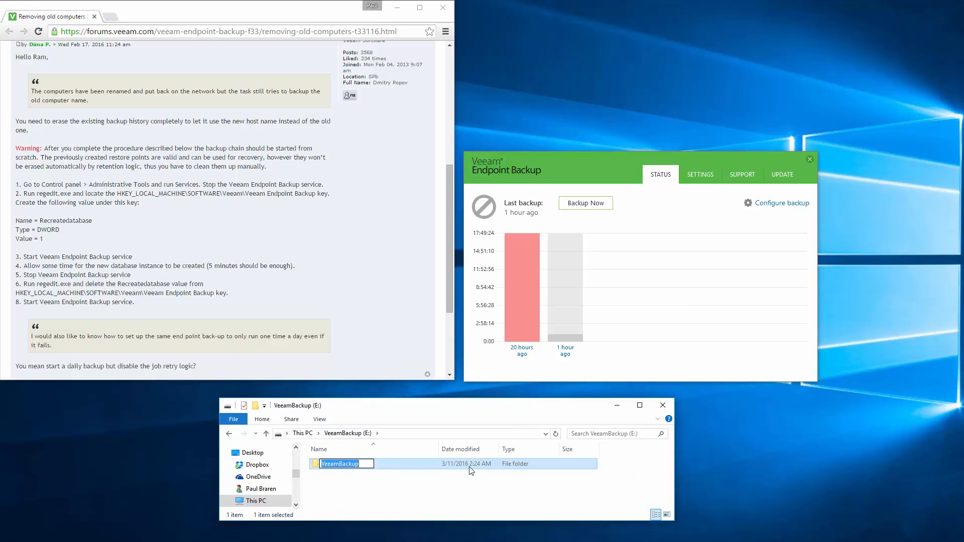
{"action": "key", "text": "Delete"}
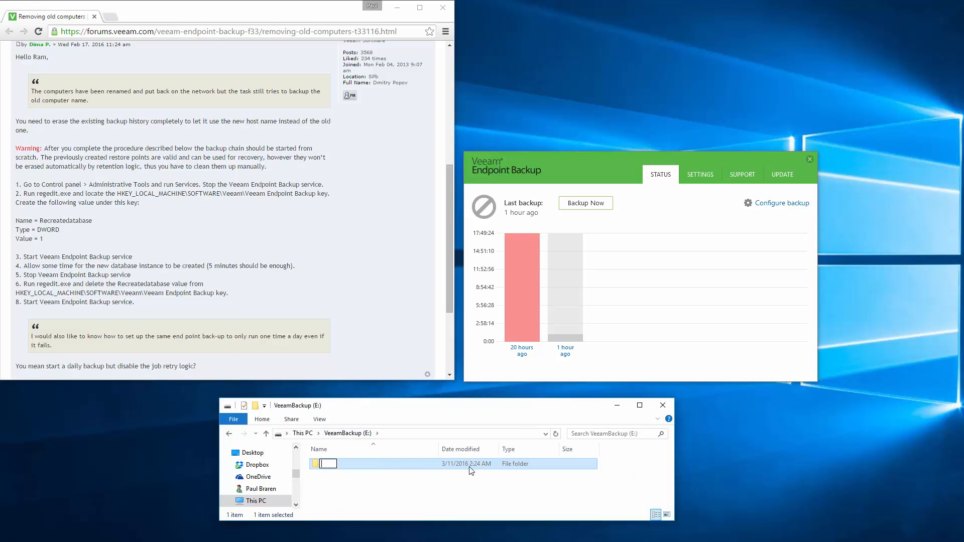
{"action": "key", "text": "Escape"}
{"action": "key", "text": "Delete"}
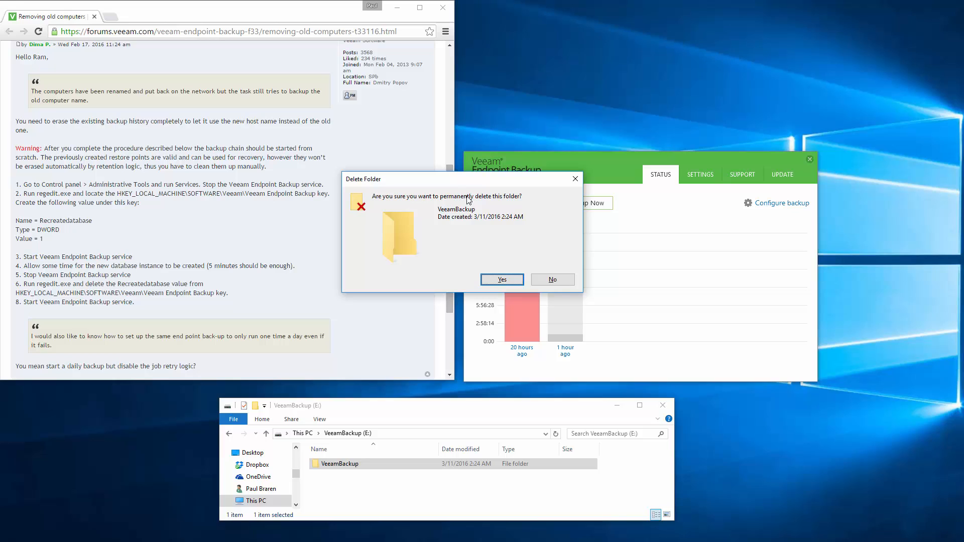
{"action": "left_click", "coordinate": [502, 279]}
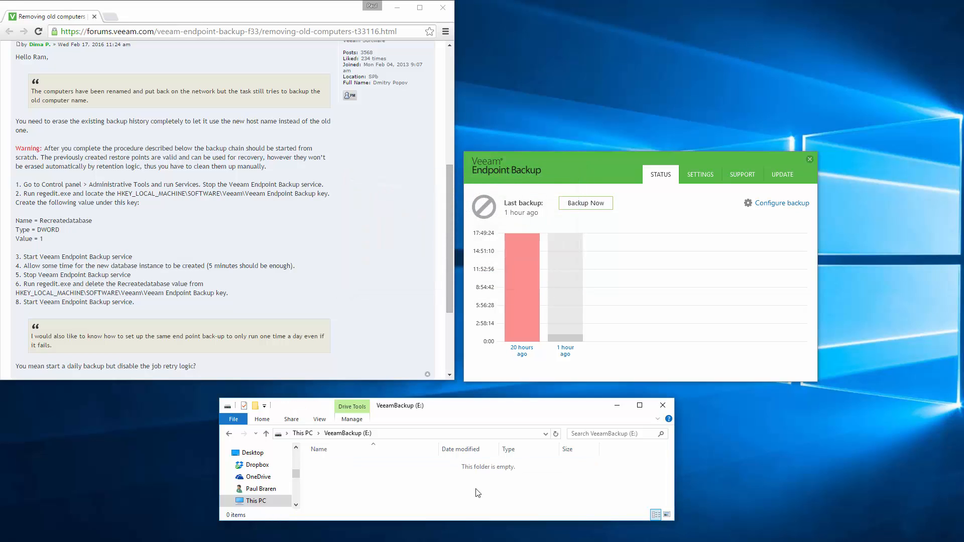
{"action": "left_click", "coordinate": [622, 405]}
{"action": "left_click", "coordinate": [808, 161]}
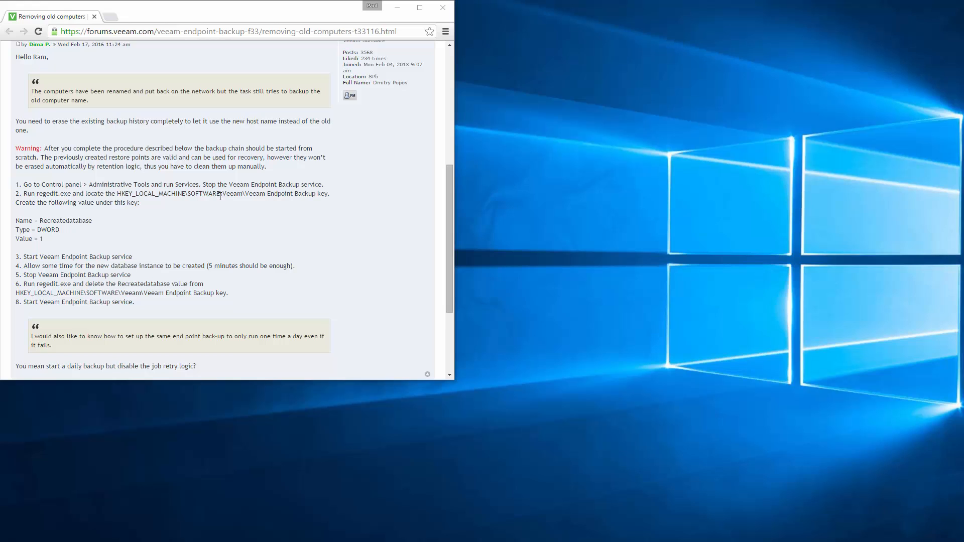
- Open the Windows Services console and stop the Veeam Endpoint Backup service
{"action": "key", "text": "super+r"}
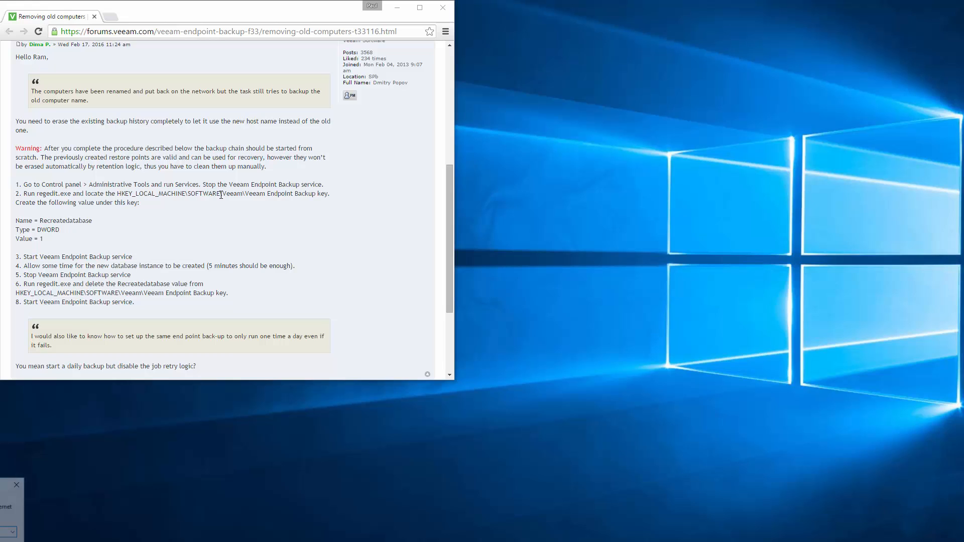
{"action": "type", "text": "se"}
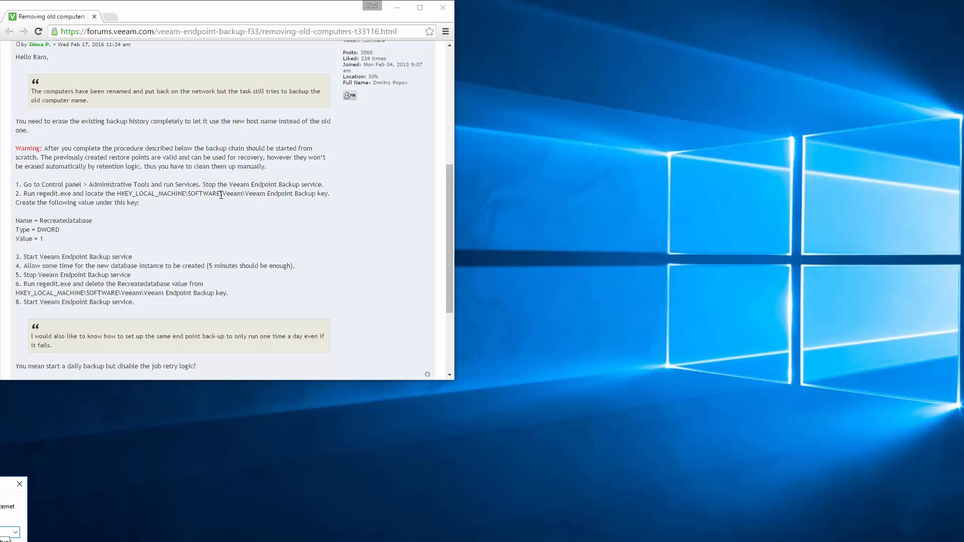
{"action": "key", "text": "Return"}
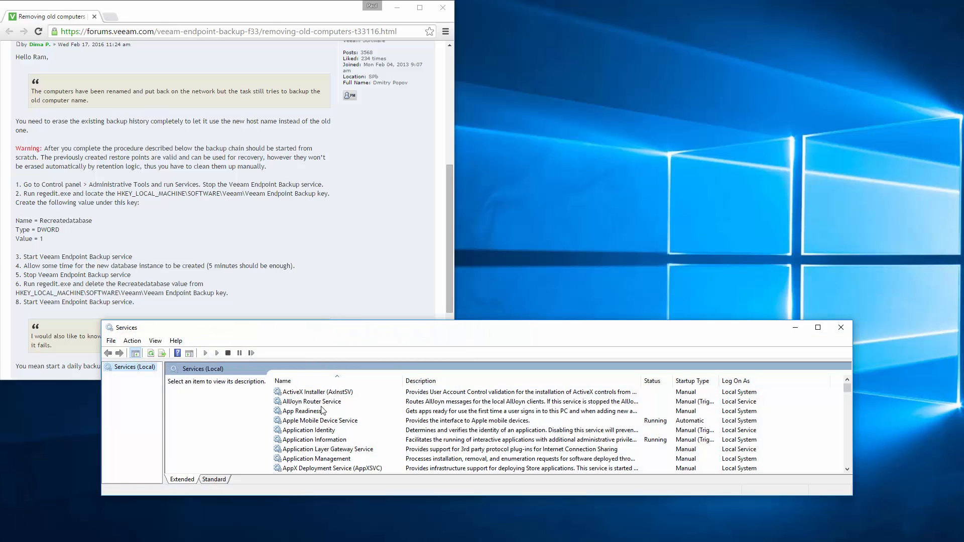
{"action": "left_click", "coordinate": [318, 409]}
{"action": "key", "text": "v"}
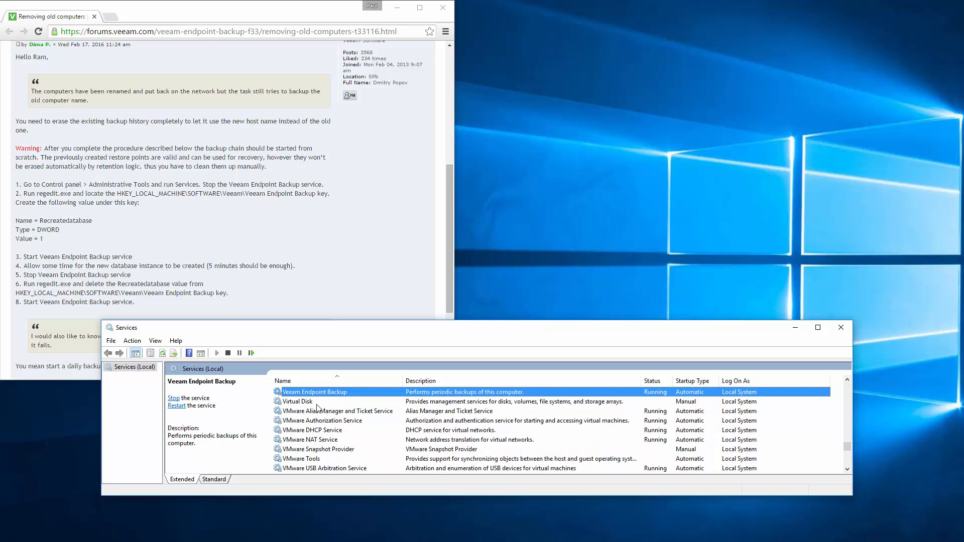
{"action": "right_click", "coordinate": [336, 392]}
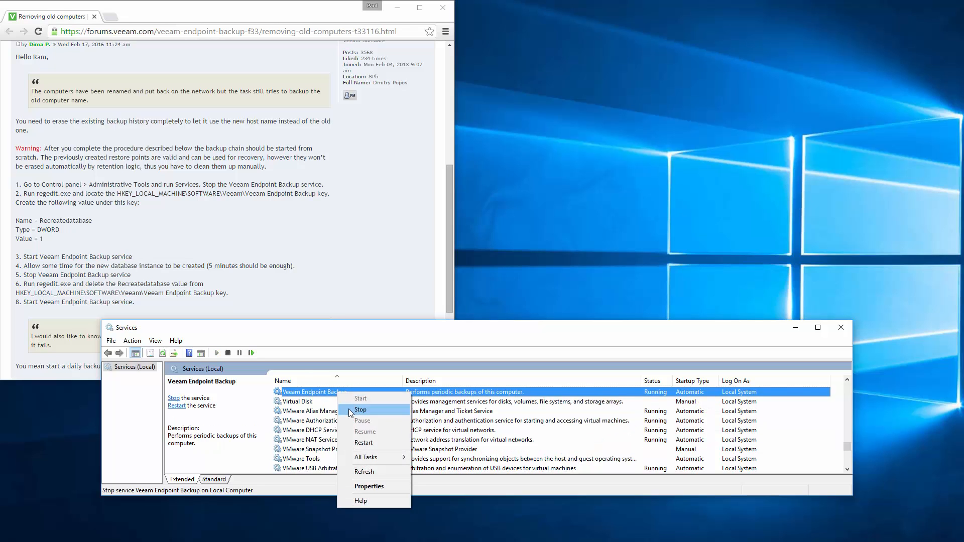
{"action": "left_click", "coordinate": [359, 410]}
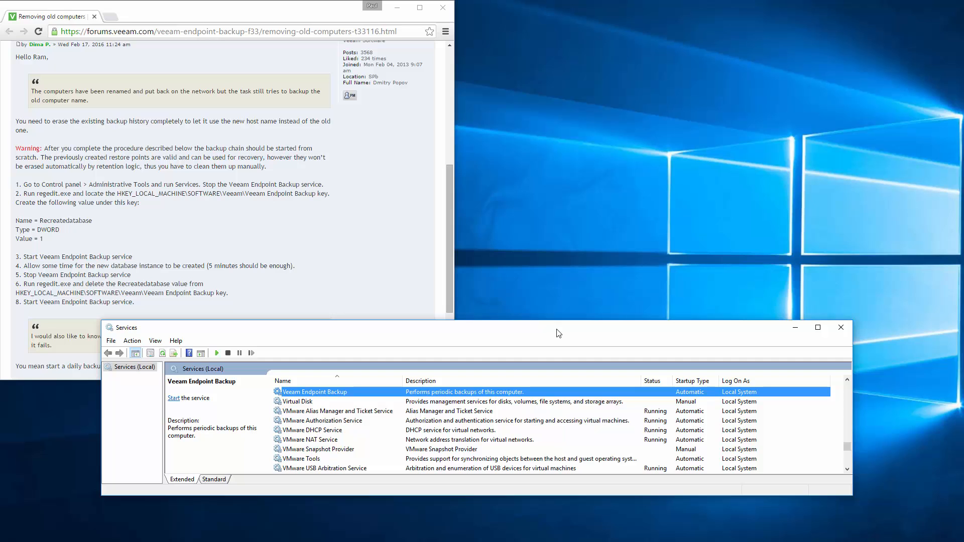
- Open Registry Editor and go to the key HKEY_LOCAL_MACHINE\SOFTWARE\Veeam\Veeam Endpoint Backup
{"action": "key", "text": "super+r"}
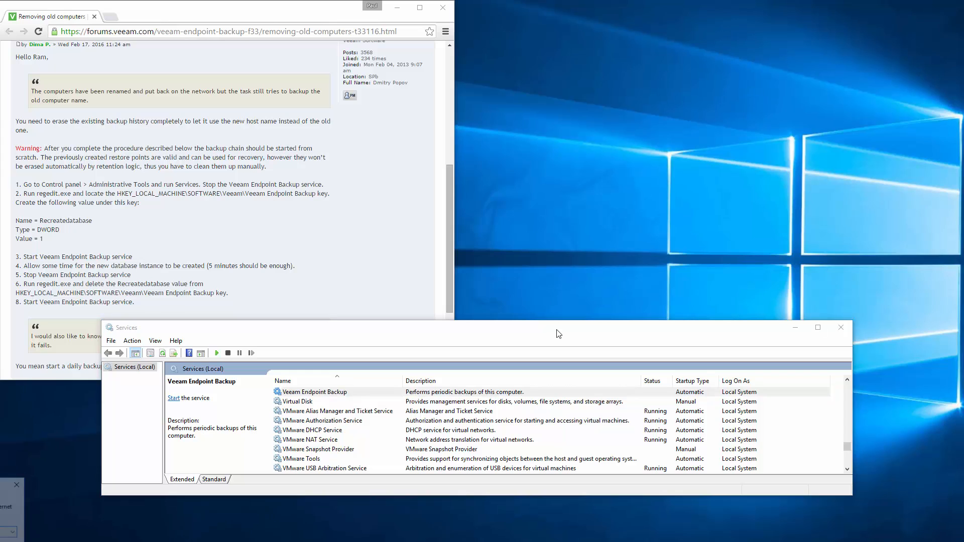
{"action": "key", "text": "Return"}
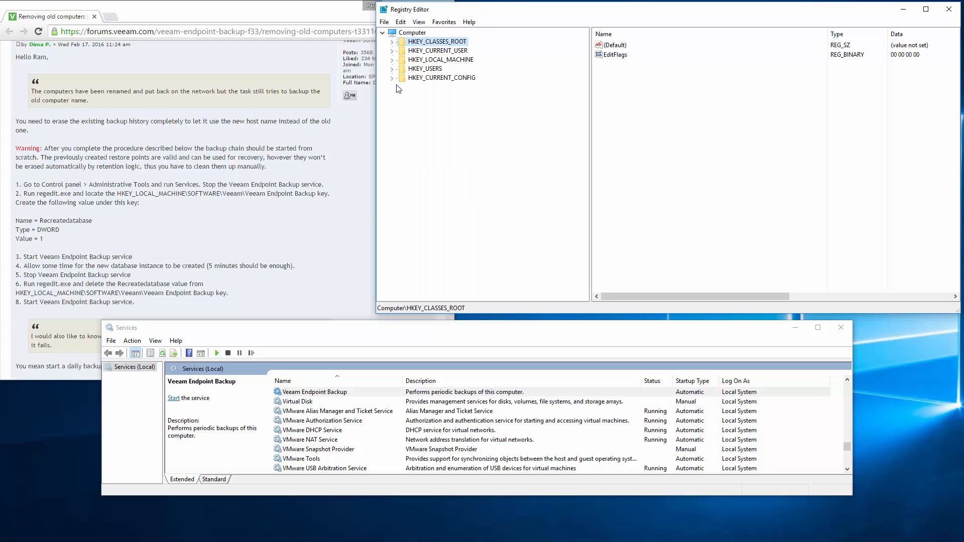
{"action": "left_click", "coordinate": [392, 60]}
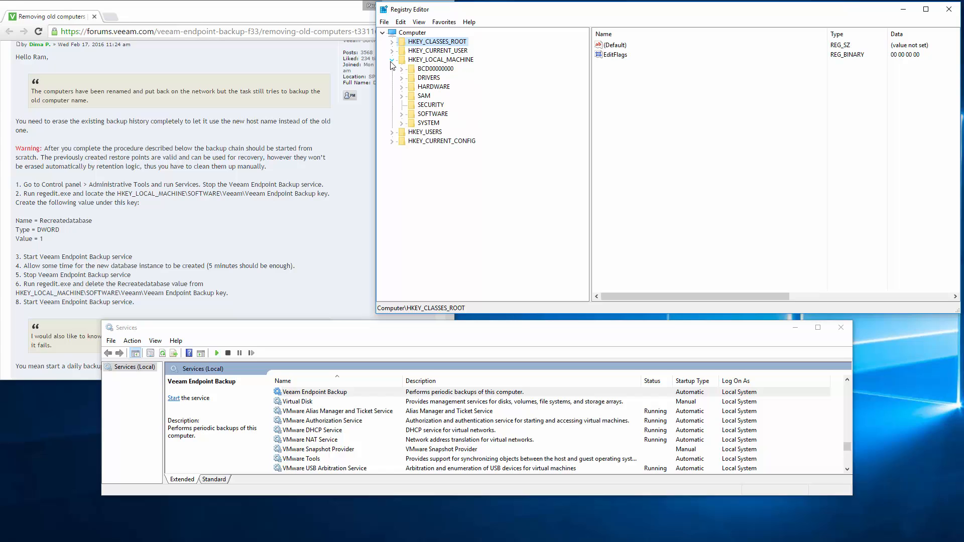
{"action": "left_click", "coordinate": [400, 114]}
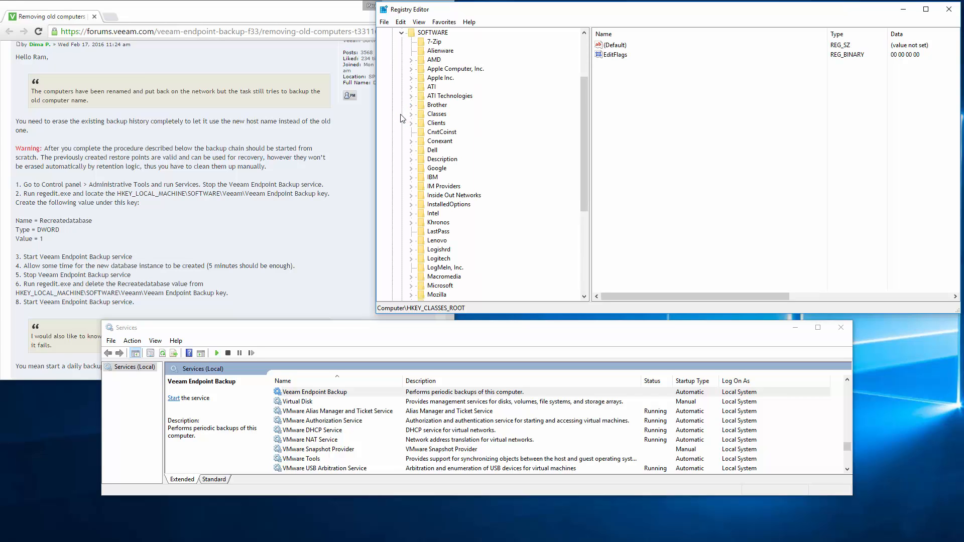
{"action": "left_click", "coordinate": [584, 229]}
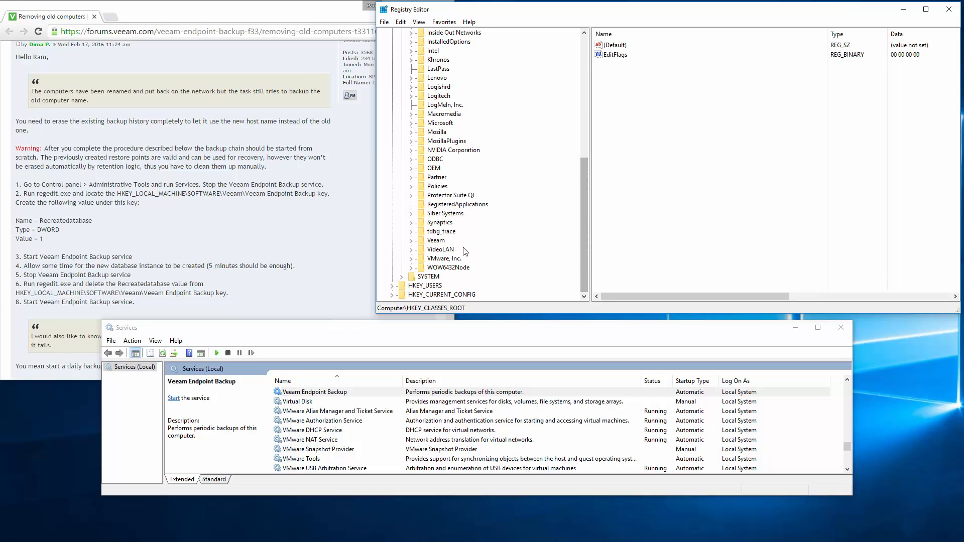
{"action": "left_click", "coordinate": [411, 241]}
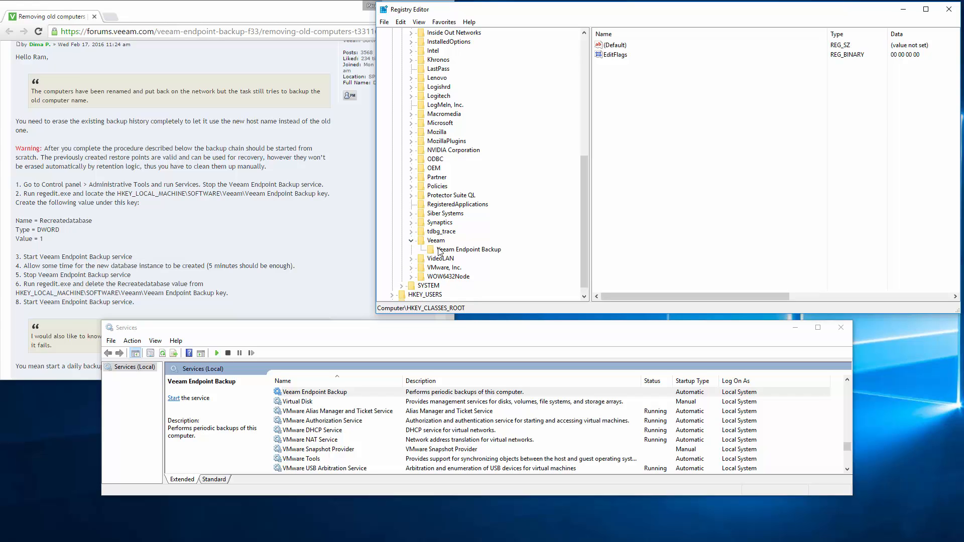
{"action": "left_click", "coordinate": [442, 251]}
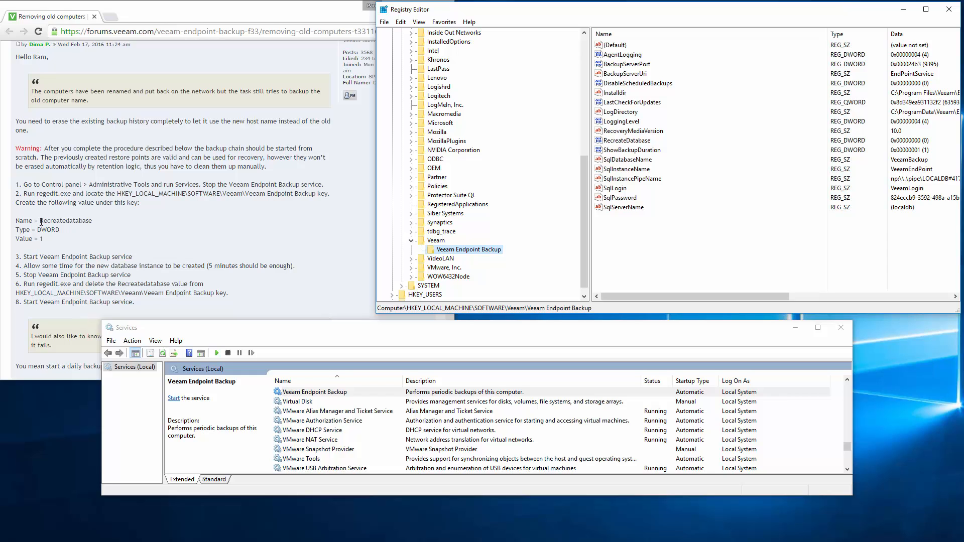
- Copy the value name Recreatedatabase from the forum instructions and select the matching RecreateDatabase value in the Veeam Endpoint Backup key
{"action": "left_click_drag", "start_coordinate": [40, 220], "coordinate": [93, 219]}
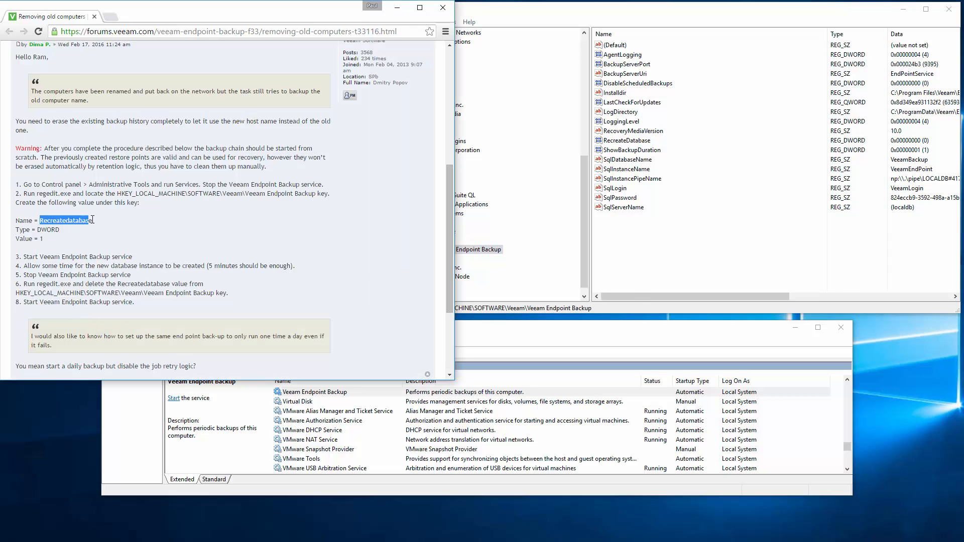
{"action": "right_click", "coordinate": [70, 219]}
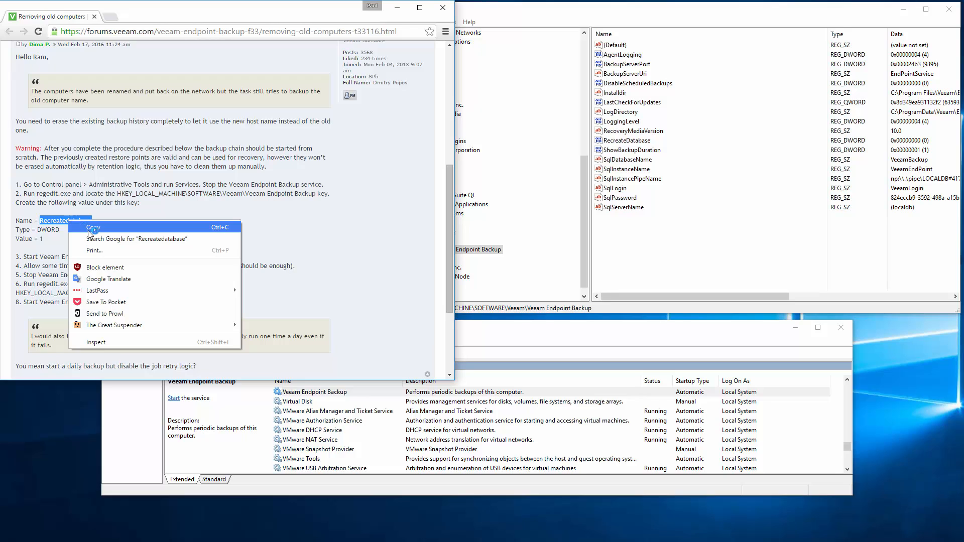
{"action": "left_click", "coordinate": [90, 230]}
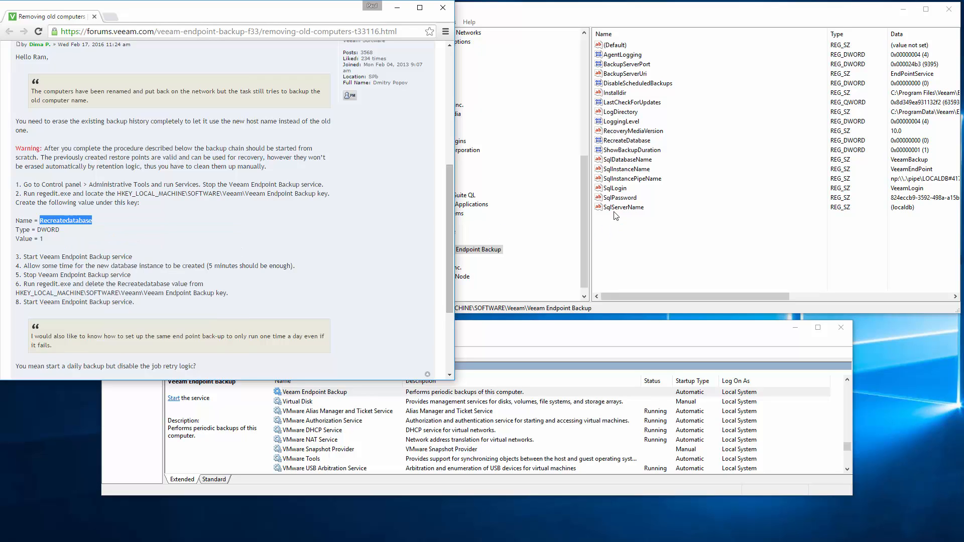
{"action": "left_click", "coordinate": [629, 141]}
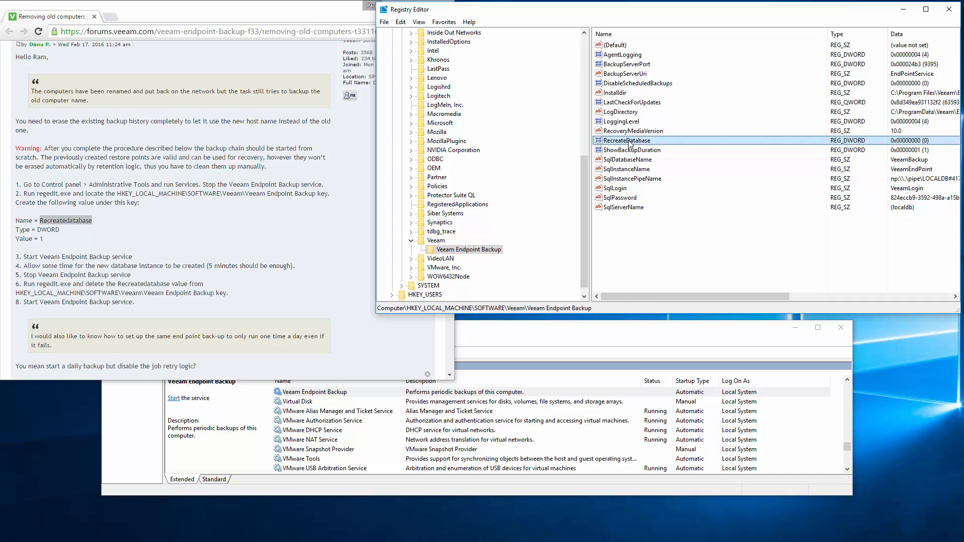
- Set the RecreateDatabase value to 1 in the registry and start the Veeam Endpoint Backup service
{"action": "double_click", "coordinate": [629, 143]}
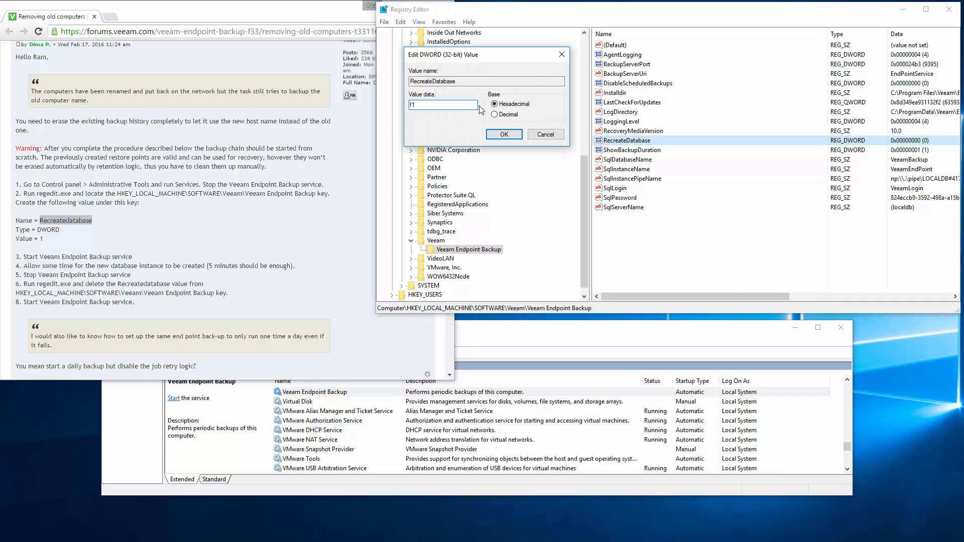
{"action": "type", "text": "1"}
{"action": "left_click", "coordinate": [504, 134]}
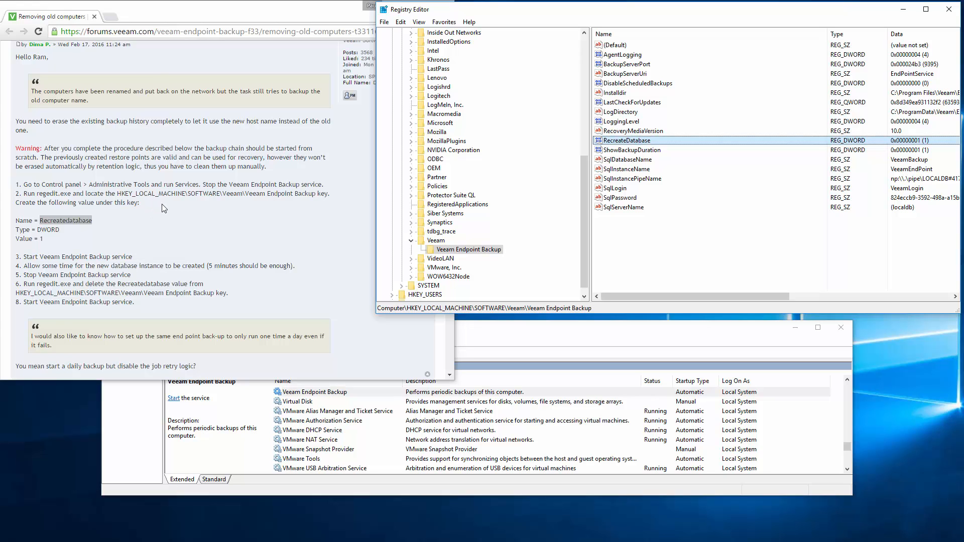
{"action": "right_click", "coordinate": [327, 397]}
{"action": "left_click", "coordinate": [343, 401]}
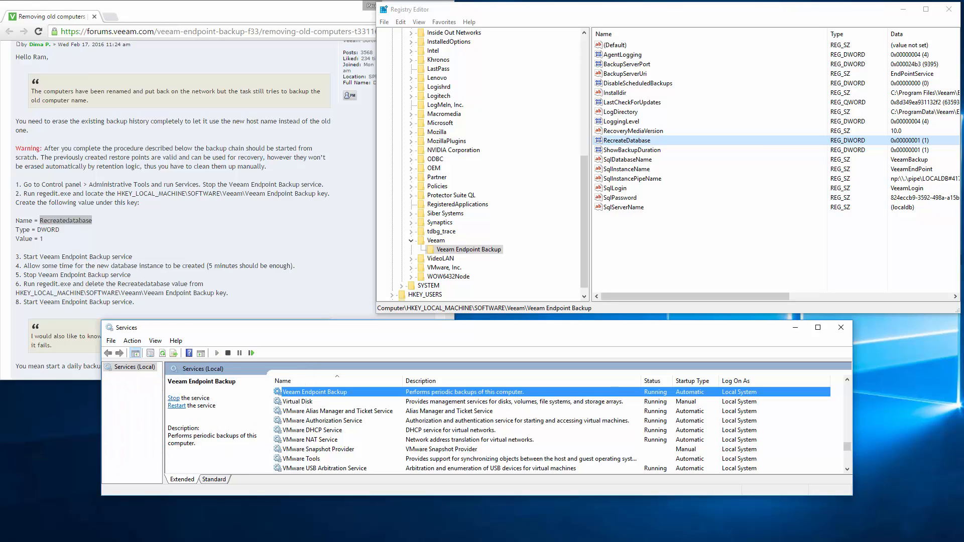
- Delete the RecreateDatabase value from the Veeam Endpoint Backup registry key and minimise Registry Editor
{"action": "left_click", "coordinate": [668, 145]}
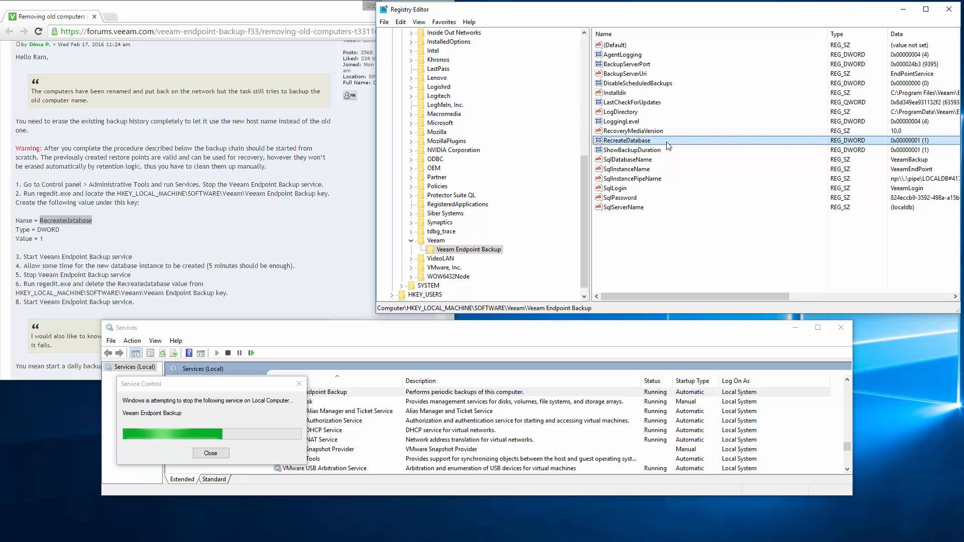
{"action": "right_click", "coordinate": [668, 145]}
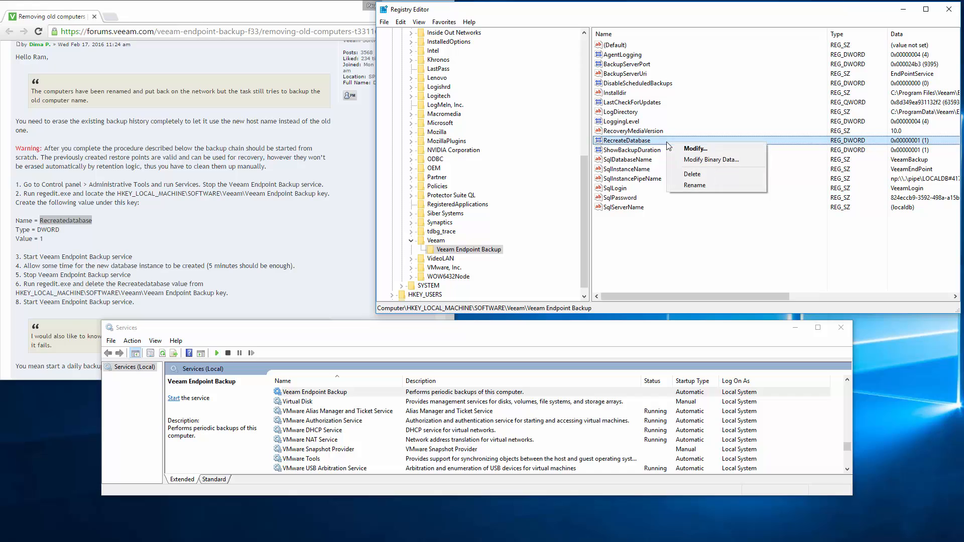
{"action": "left_click", "coordinate": [688, 174]}
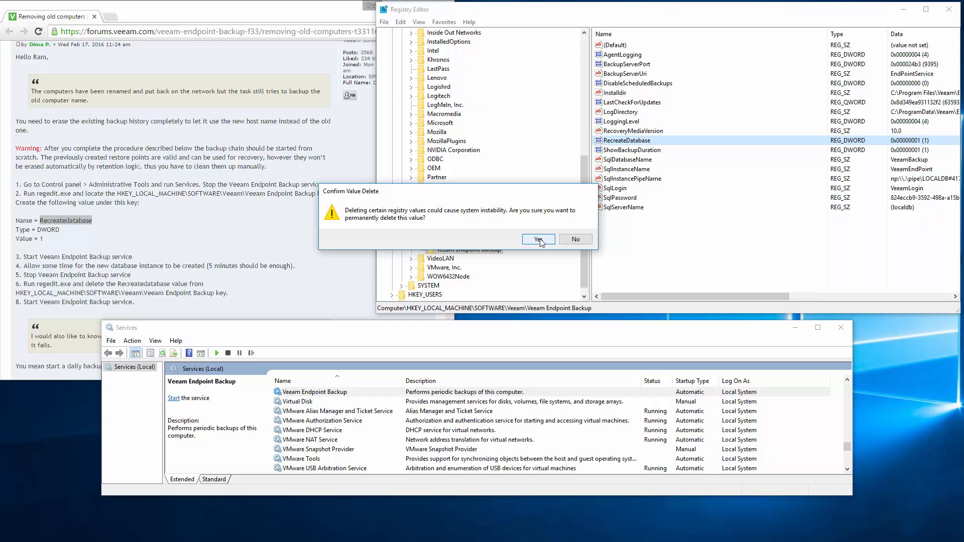
{"action": "left_click", "coordinate": [538, 240]}
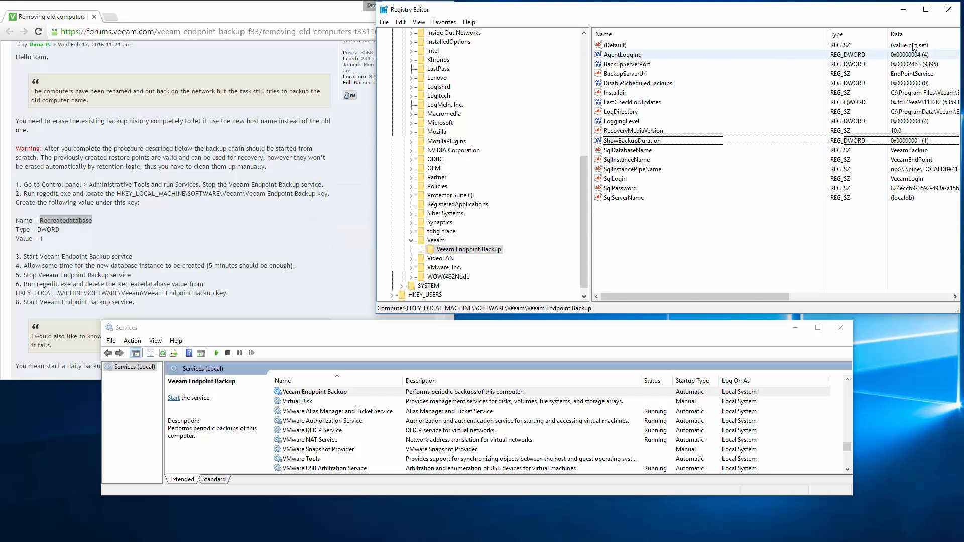
{"action": "left_click", "coordinate": [906, 16]}
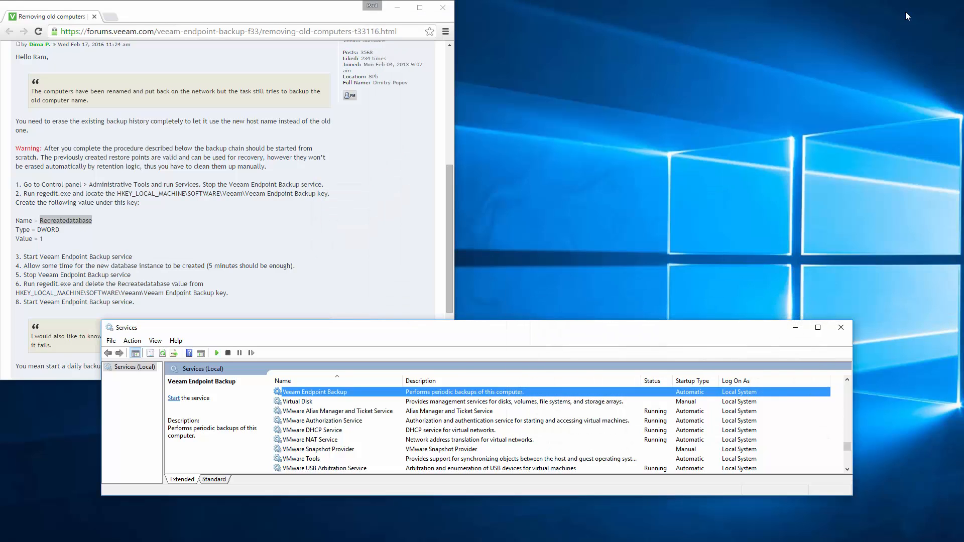
- Start the Veeam Endpoint Backup service, and minimise the Services console and the browser with the forum instructions
{"action": "right_click", "coordinate": [389, 396]}
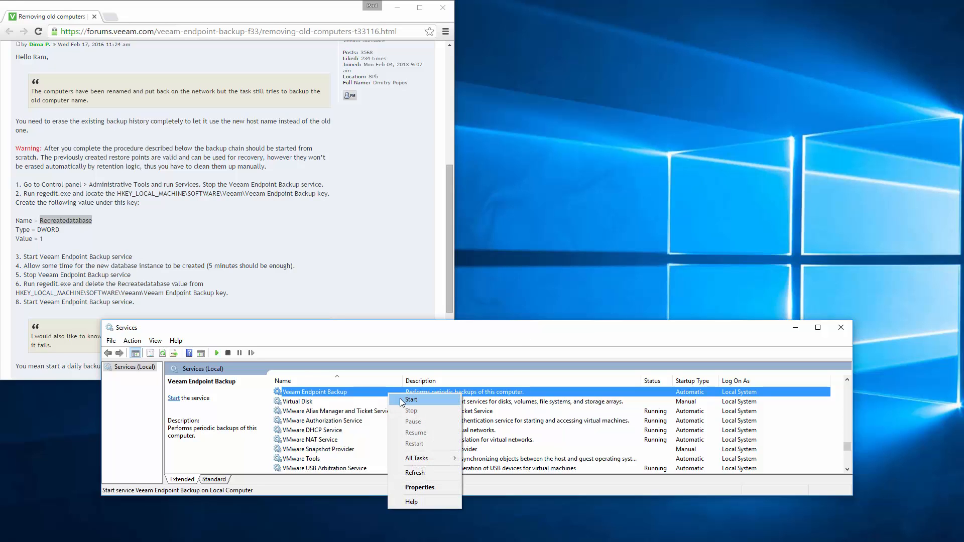
{"action": "left_click", "coordinate": [402, 401]}
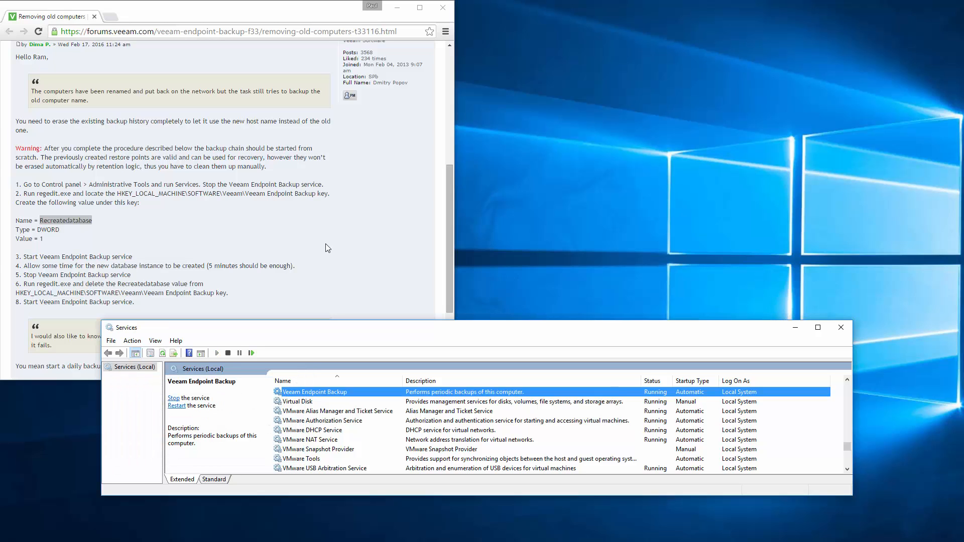
{"action": "left_click", "coordinate": [798, 329]}
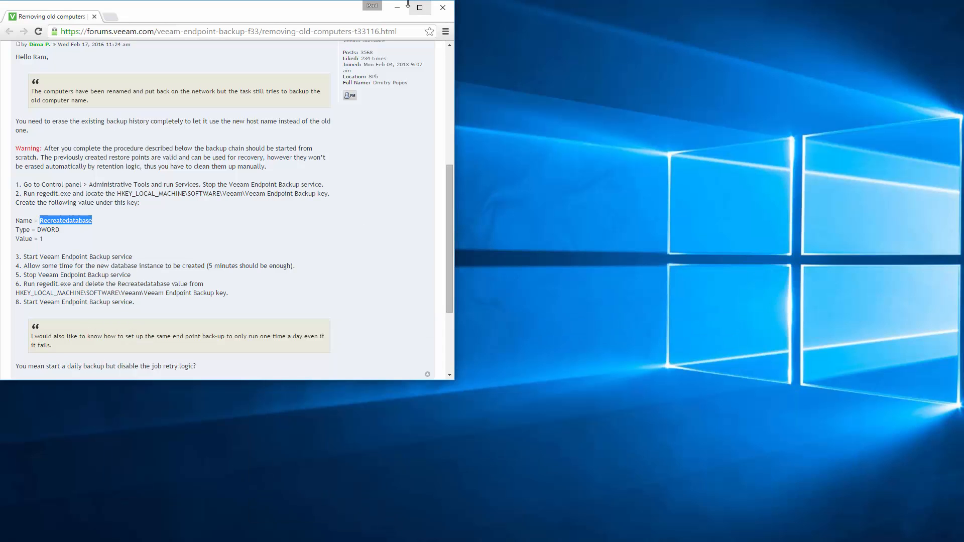
{"action": "left_click", "coordinate": [396, 7]}
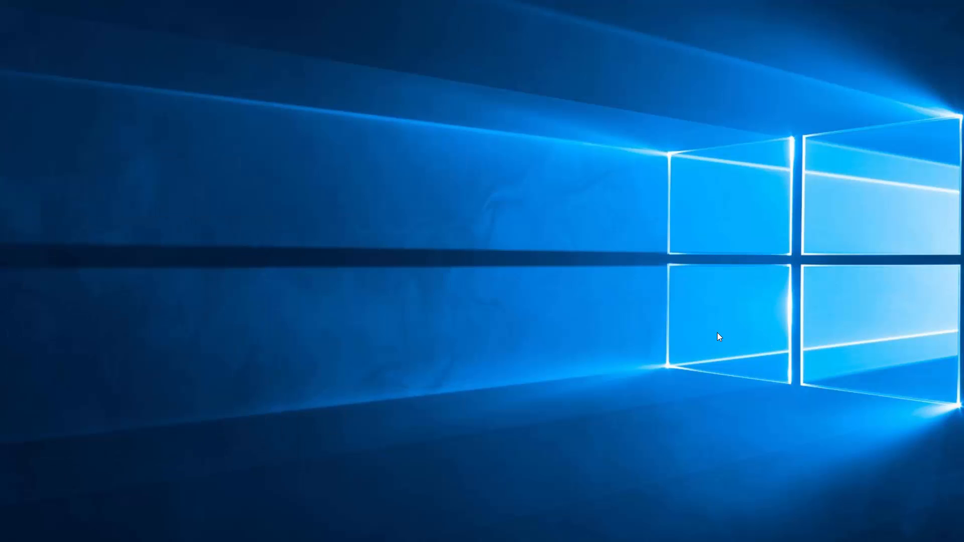
- Launch Veeam Endpoint Backup from Windows search and open its backup configuration
{"action": "key", "text": "super"}
{"action": "type", "text": "veeam"}
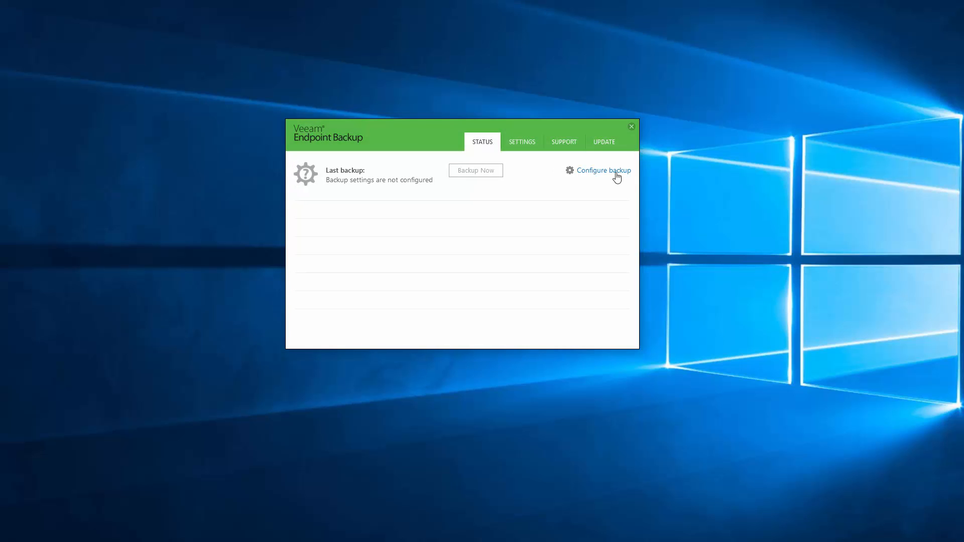
{"action": "left_click", "coordinate": [616, 173]}
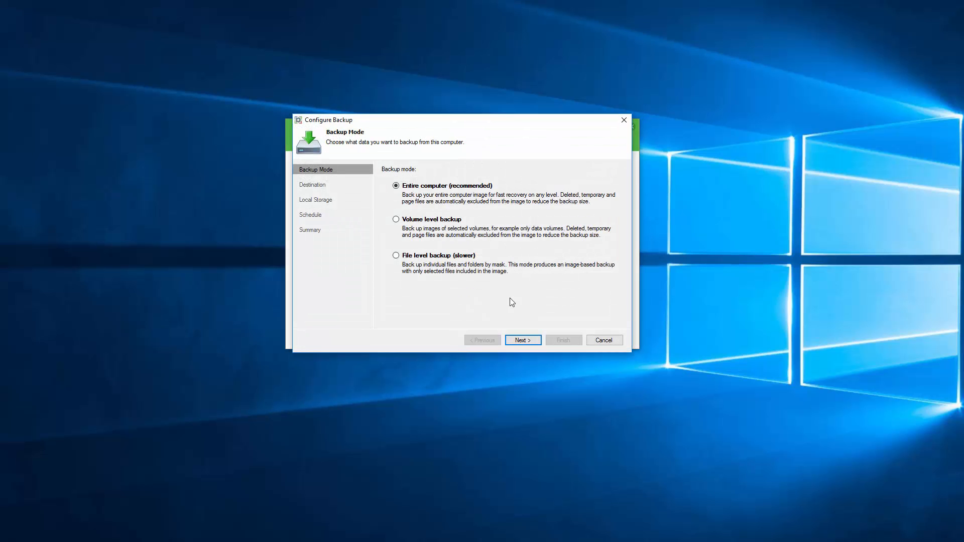
- Create an entire-computer backup job saving to E:\VeeamBackup\ daily at 12:30 AM, and run it on finishing
{"action": "left_click", "coordinate": [531, 341]}
{"action": "left_click", "coordinate": [532, 341]}
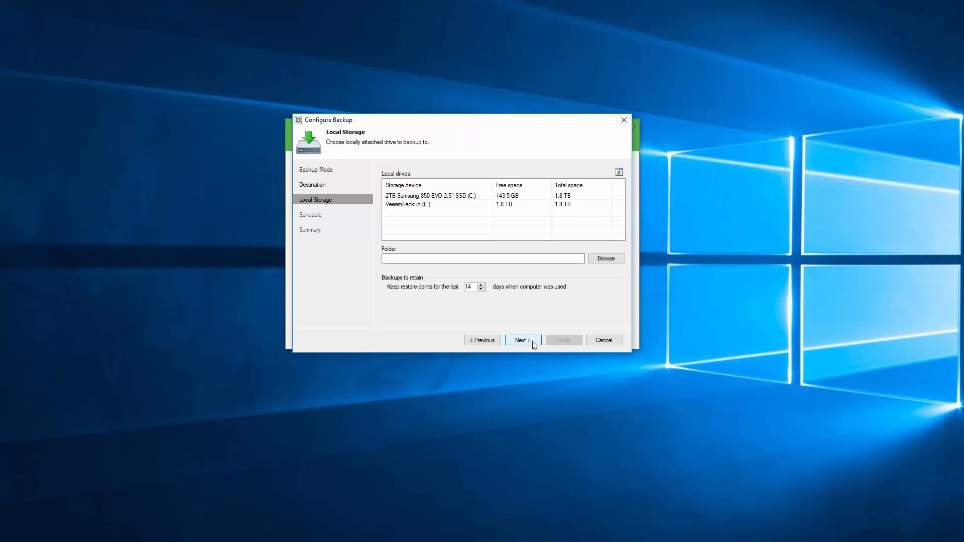
{"action": "left_click", "coordinate": [444, 206]}
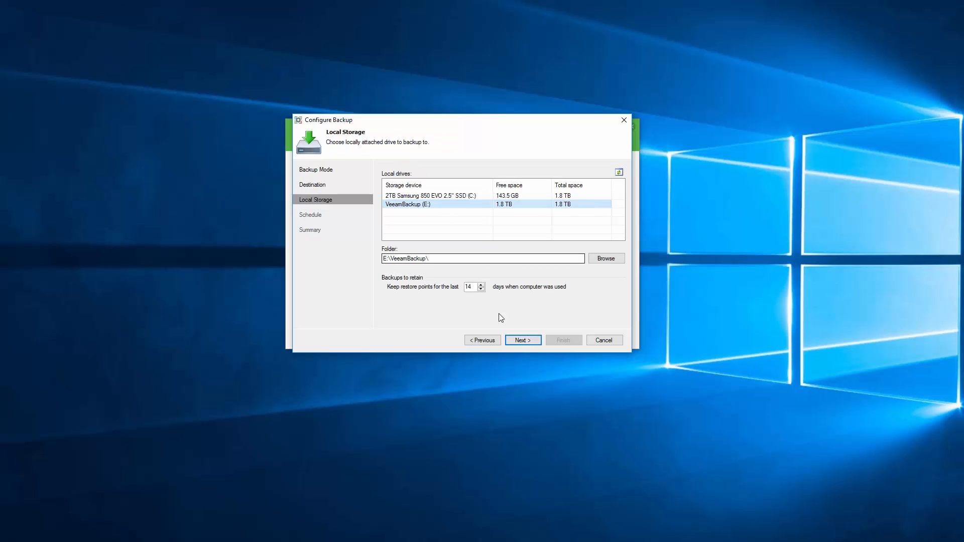
{"action": "left_click", "coordinate": [526, 341]}
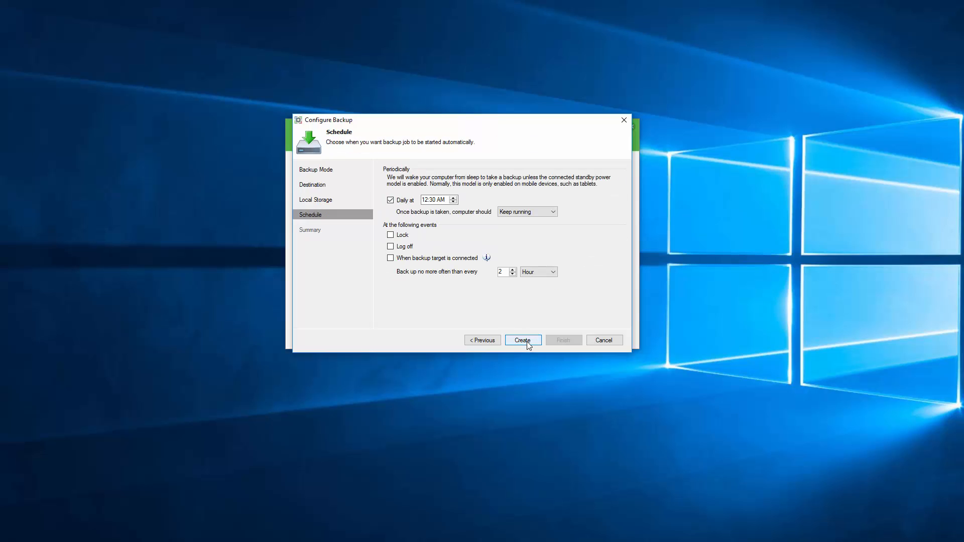
{"action": "left_click", "coordinate": [526, 341]}
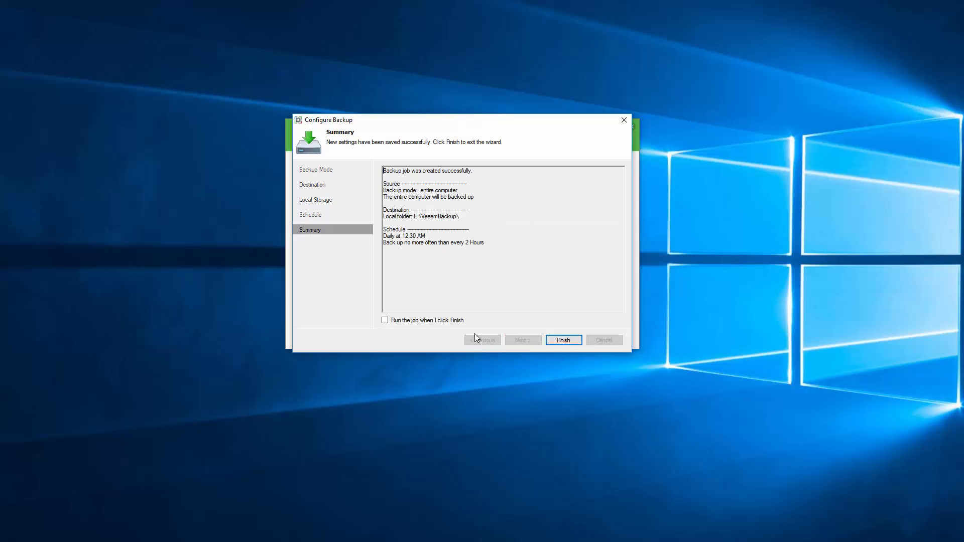
{"action": "left_click", "coordinate": [443, 322]}
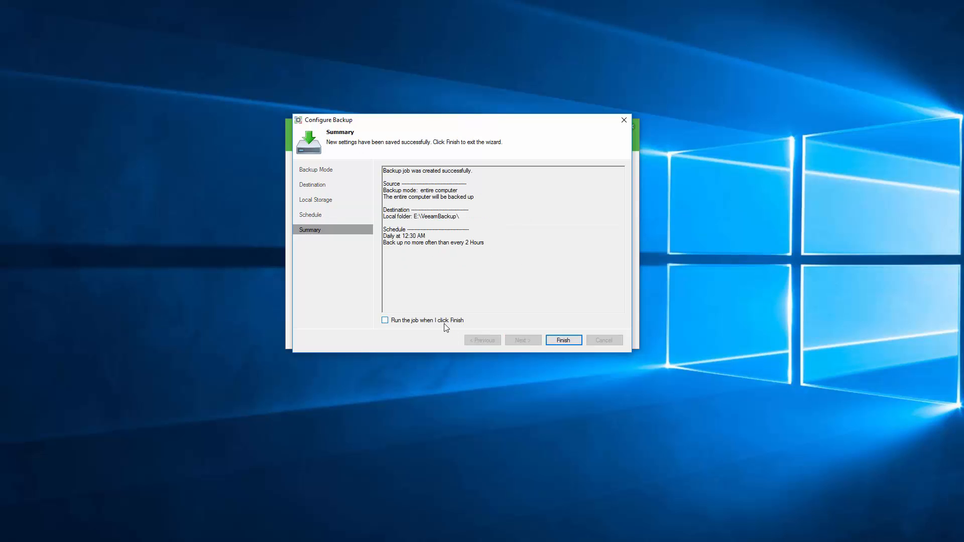
{"action": "left_click", "coordinate": [563, 341]}
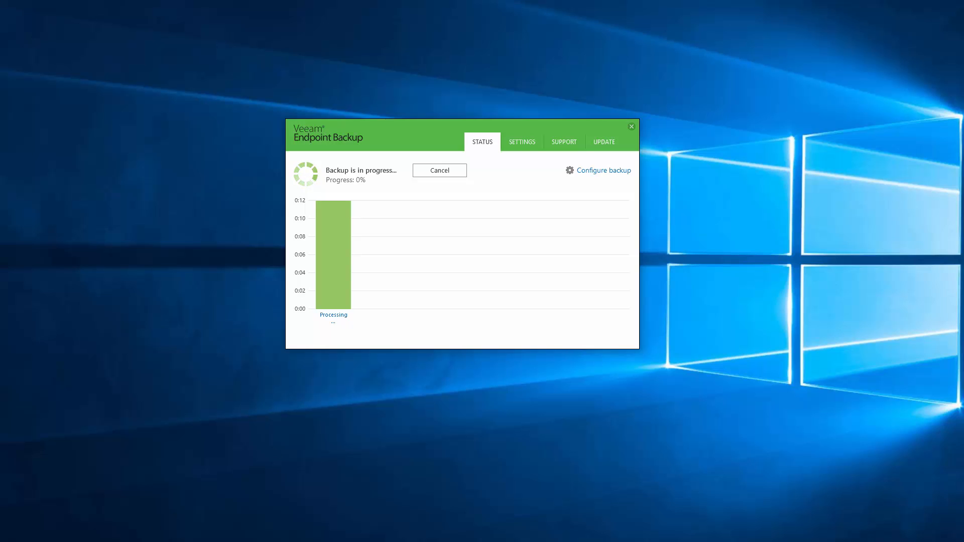
- Switch to File Explorer, check the contents of the VeeamBackup folder on the E: drive, and minimise the window
{"action": "mouse_move", "coordinate": [44, 541]}
{"action": "left_click", "coordinate": [98, 538]}
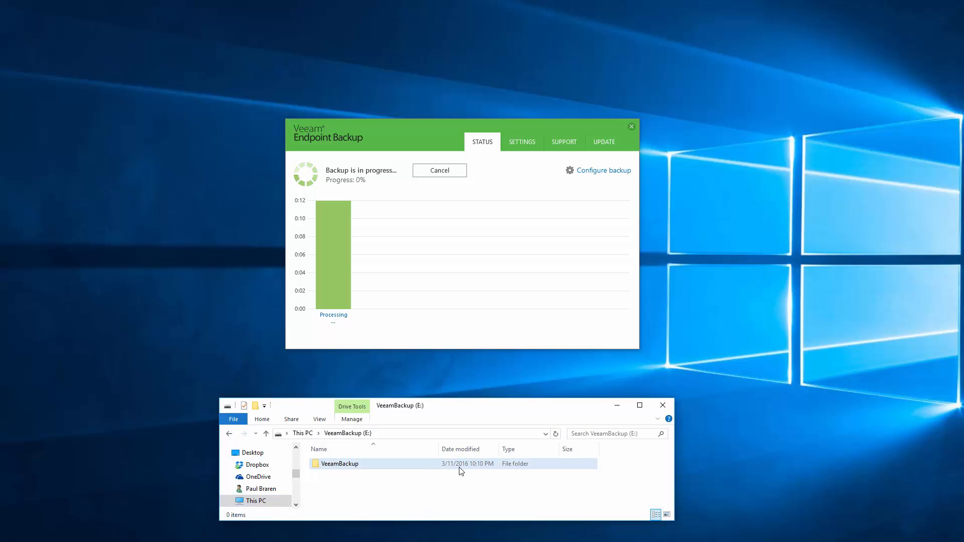
{"action": "double_click", "coordinate": [432, 466]}
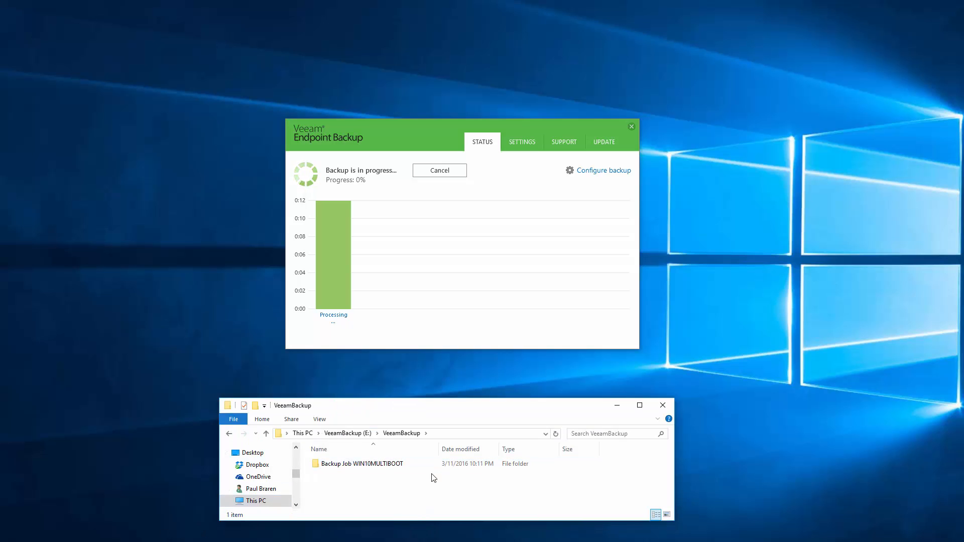
{"action": "left_click", "coordinate": [617, 405]}
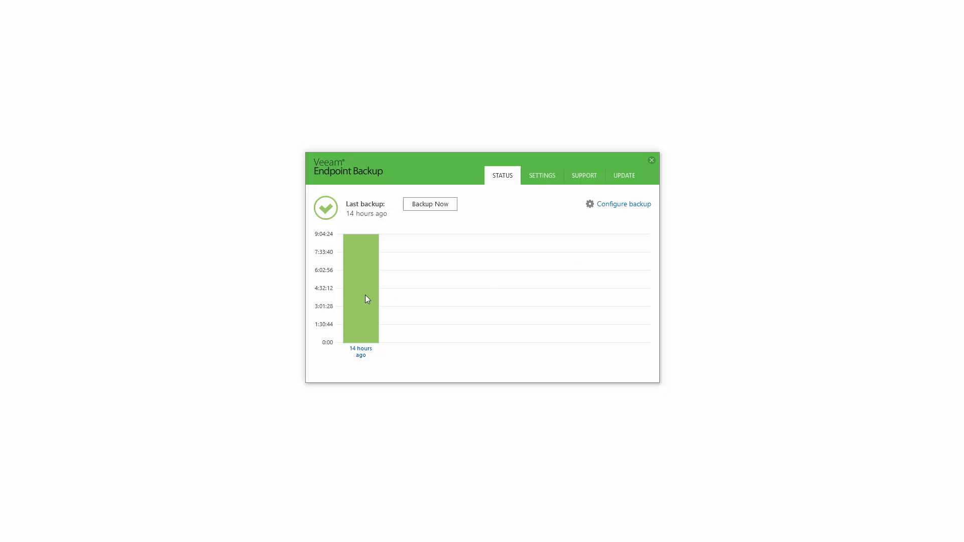
- Examine the restore point details of the backup in Veeam Endpoint Backup, including when processing finished
{"action": "mouse_move", "coordinate": [365, 296]}
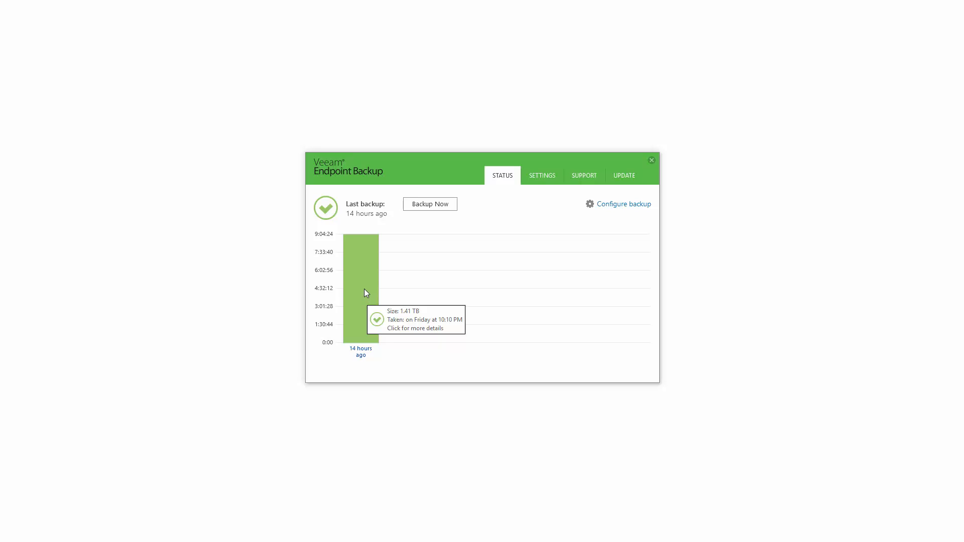
{"action": "left_click", "coordinate": [363, 287]}
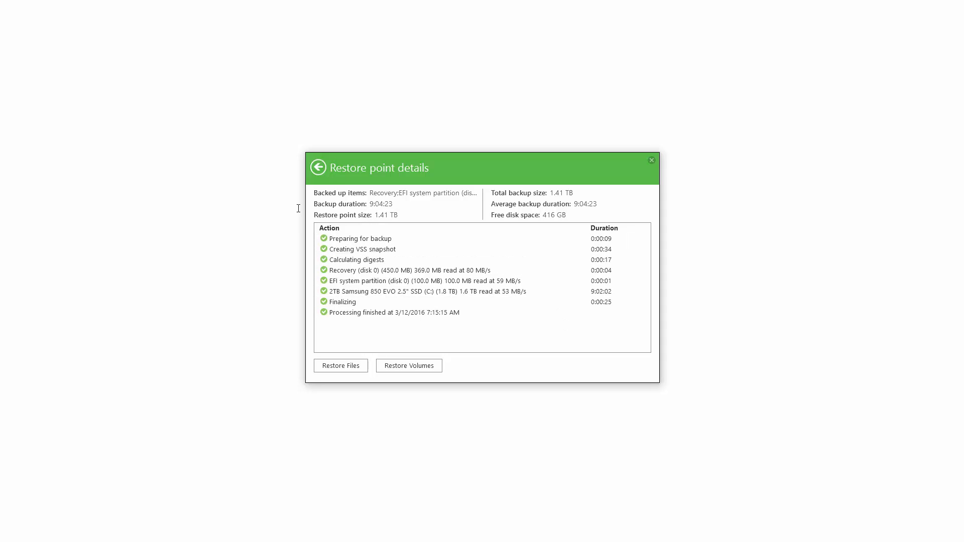
{"action": "left_click", "coordinate": [315, 169]}
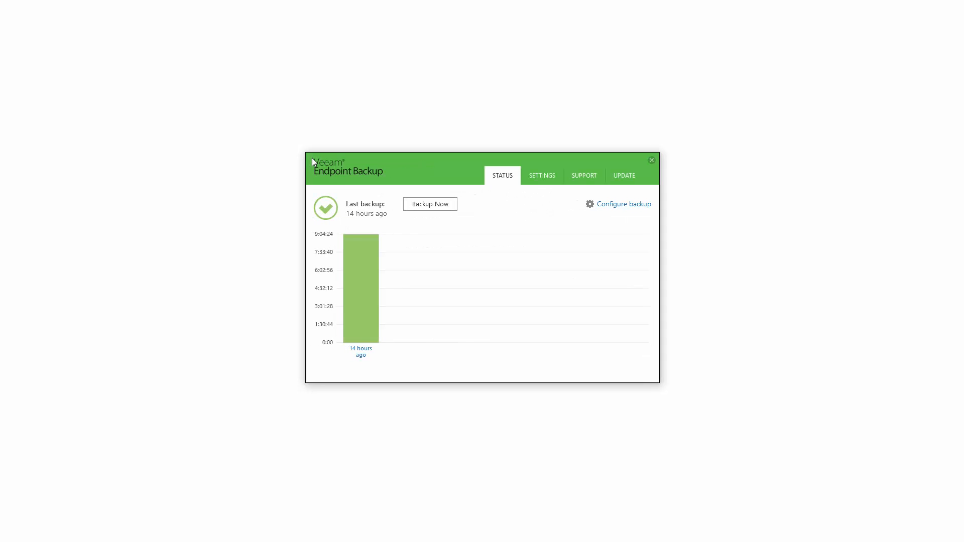
{"action": "left_click", "coordinate": [356, 254]}
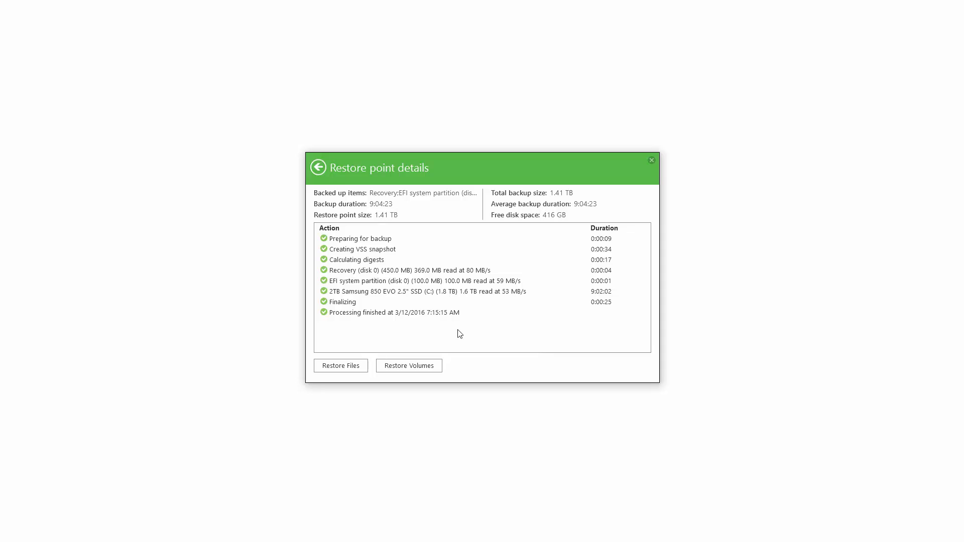
{"action": "left_click", "coordinate": [435, 312]}
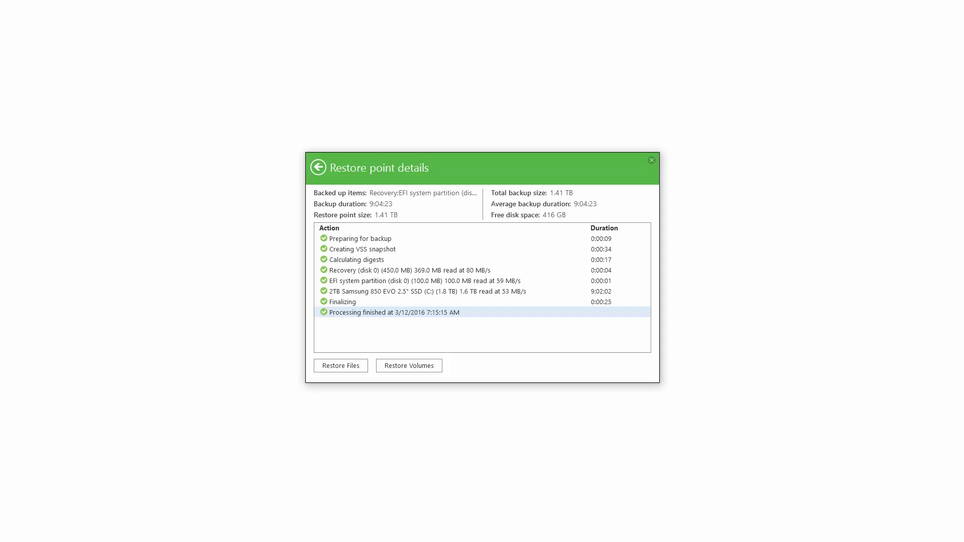
- Inspect VeeamBackup.mdf and VeeamBackup_log.ldf in File Explorer, show the full path of their systemprofile folder, and minimise the window
{"action": "left_click_drag", "start_coordinate": [0, 146], "coordinate": [272, 19]}
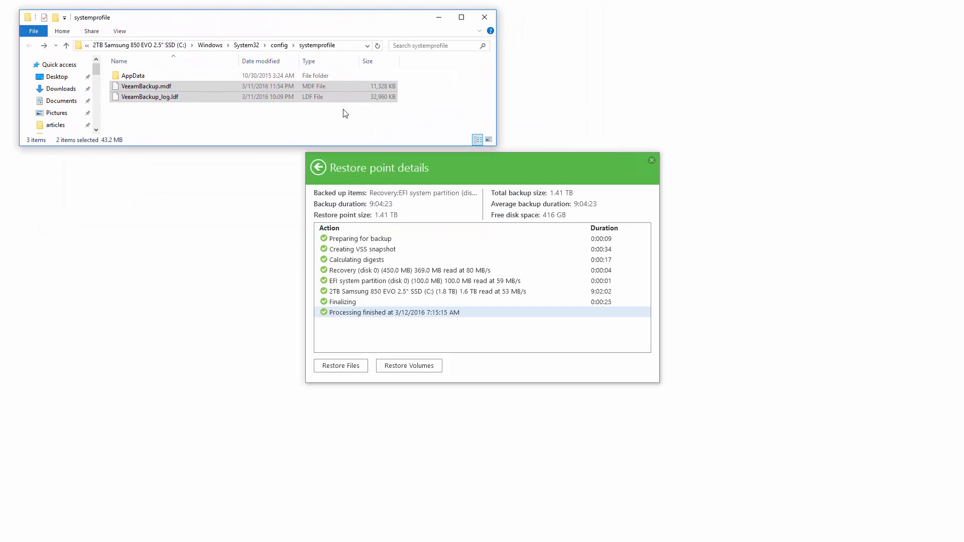
{"action": "left_click", "coordinate": [297, 98]}
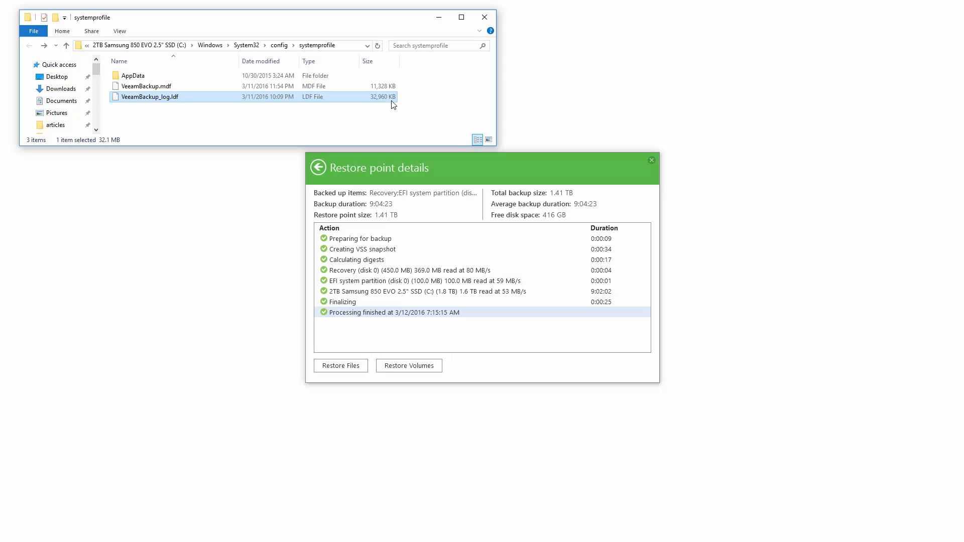
{"action": "left_click", "coordinate": [179, 89]}
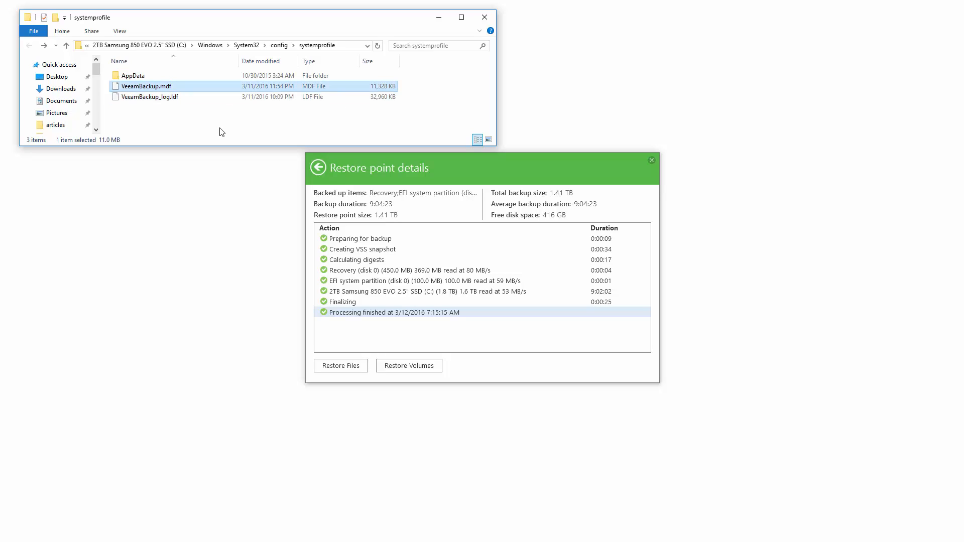
{"action": "left_click", "coordinate": [346, 48]}
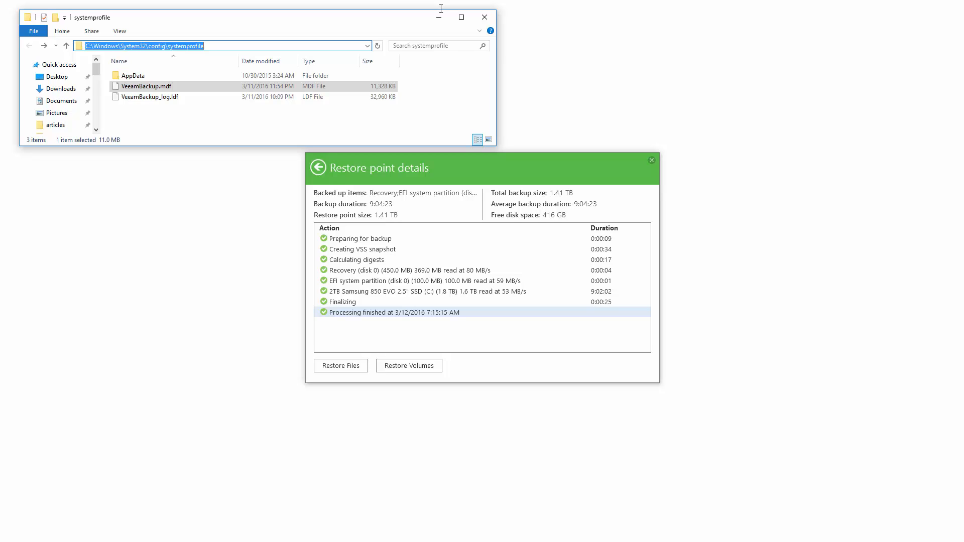
{"action": "left_click", "coordinate": [439, 15]}
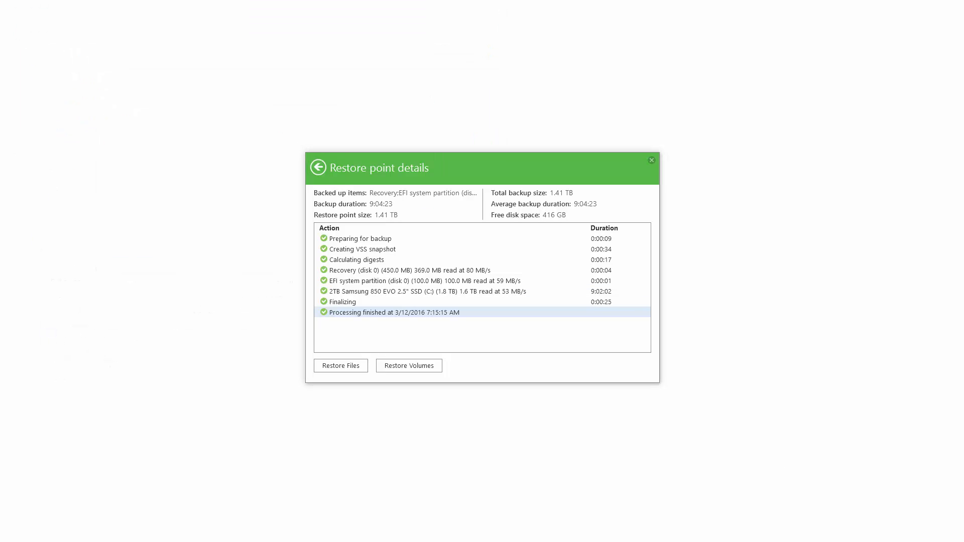